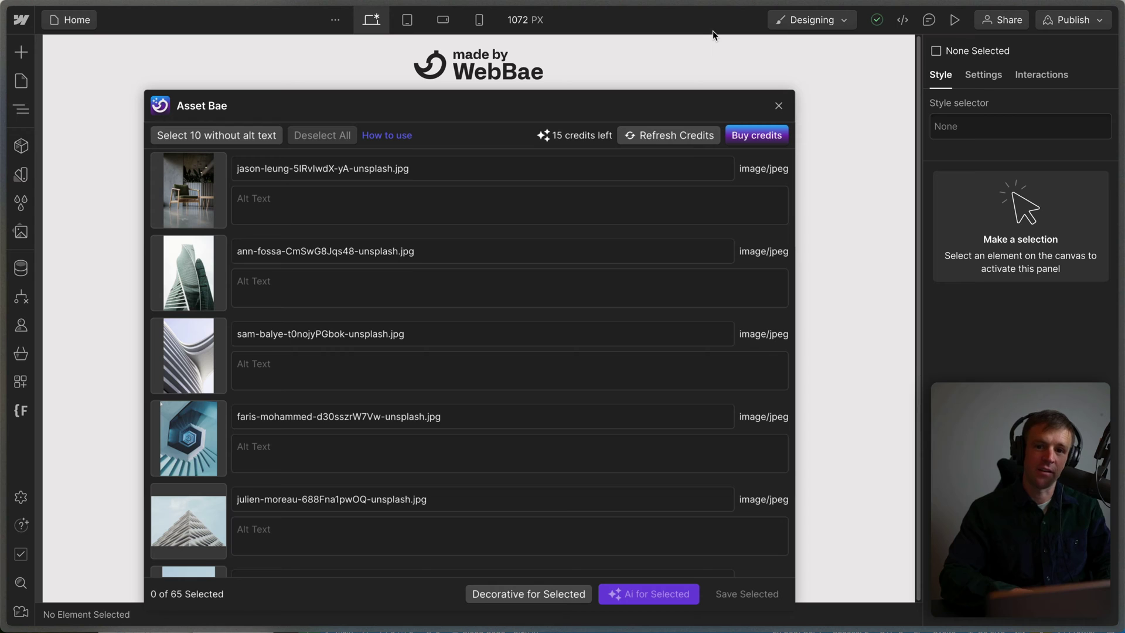
- Write alt text 'a black chair in a large minimalist' for the chair photo and 'a spiral building' for the skyscraper
{"action": "left_click", "coordinate": [287, 207]}
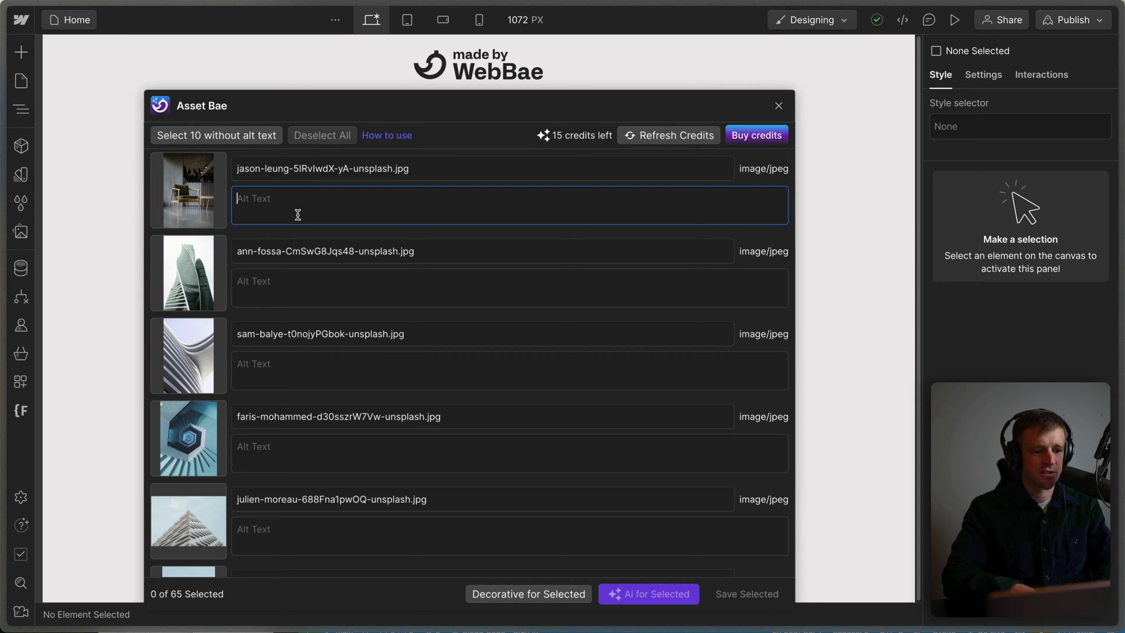
{"action": "type", "text": "a black chair in a"}
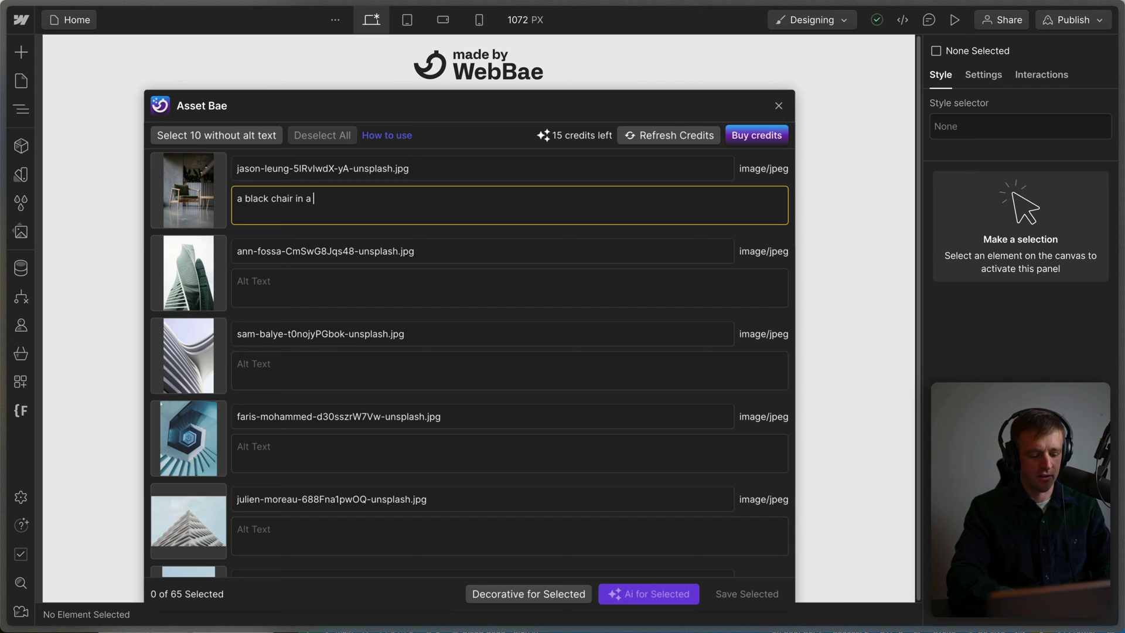
{"action": "type", "text": " large minimalist"}
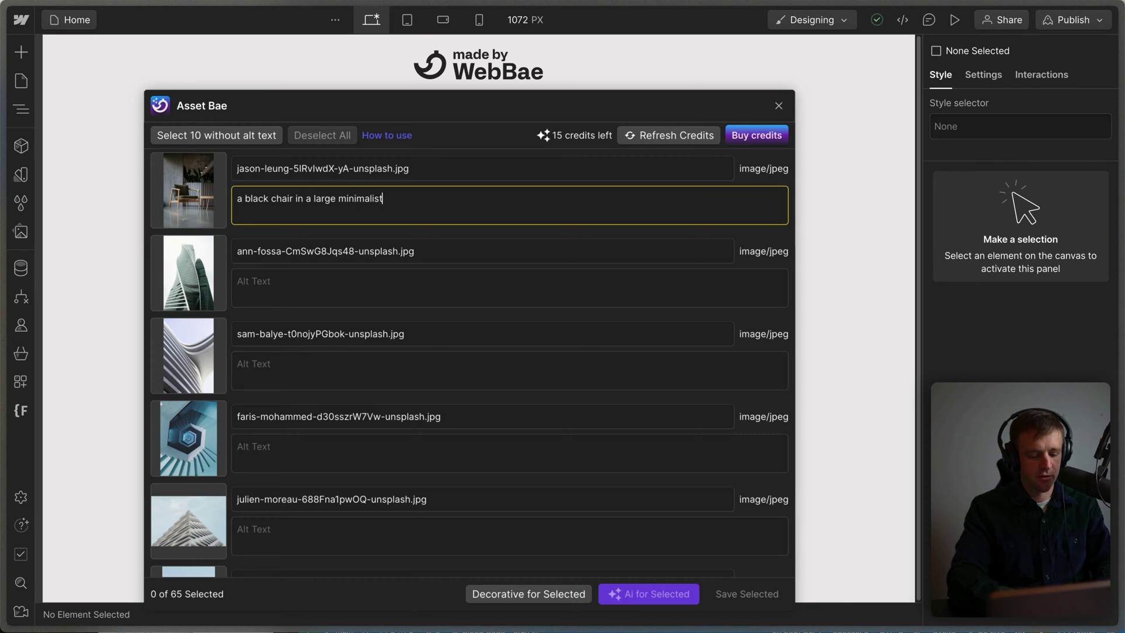
{"action": "key", "text": "Tab"}
{"action": "key", "text": "Tab"}
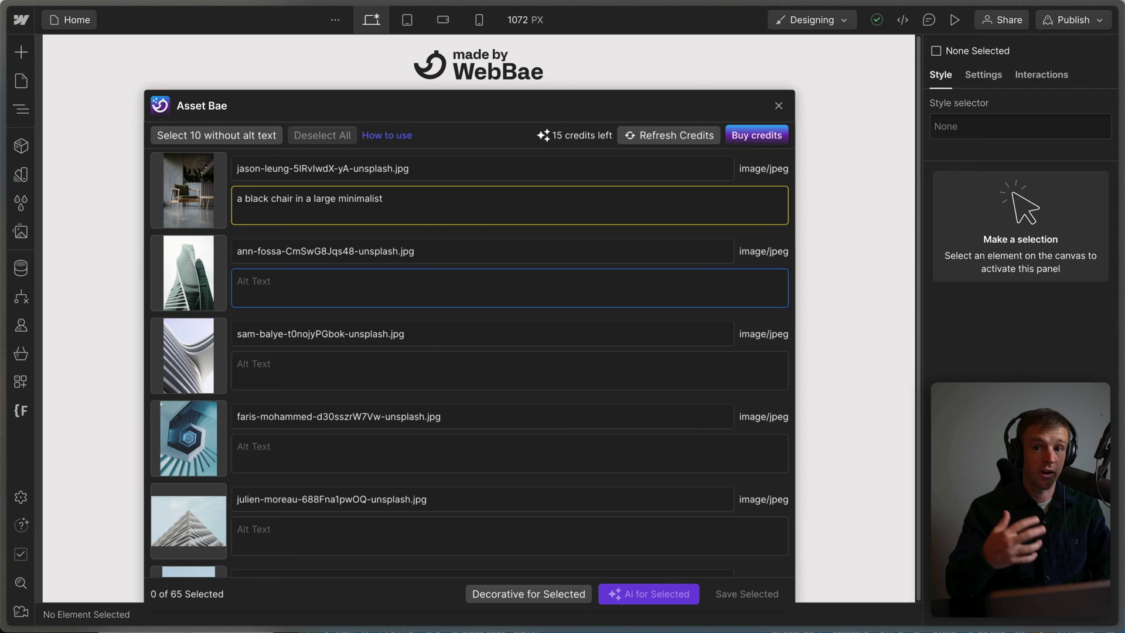
{"action": "type", "text": "a spiral buildi"}
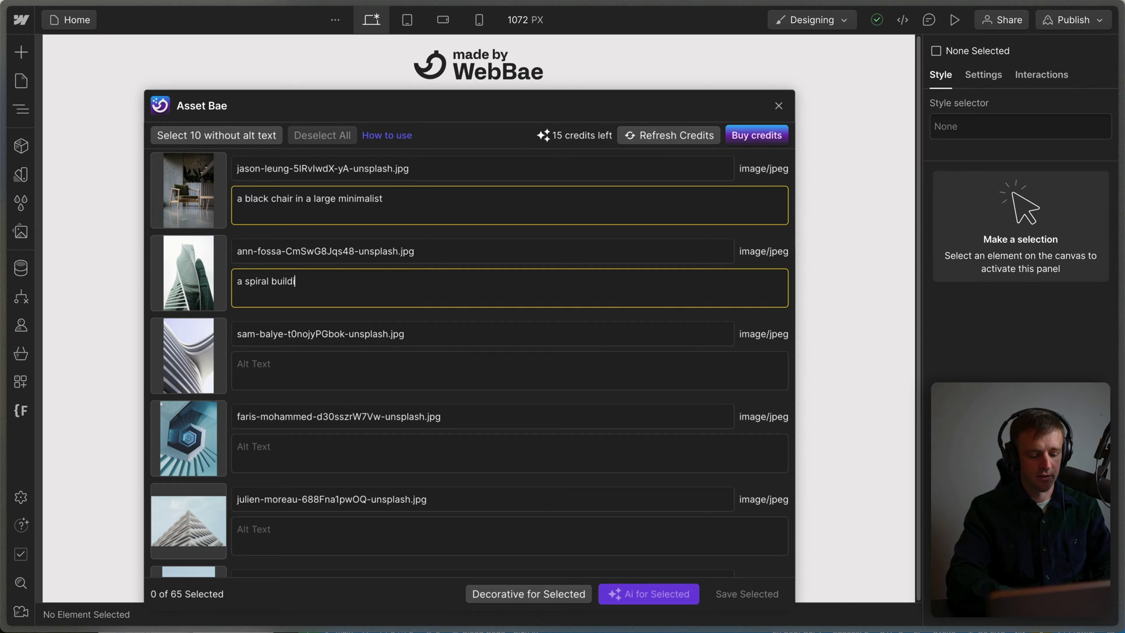
{"action": "type", "text": "ng!"}
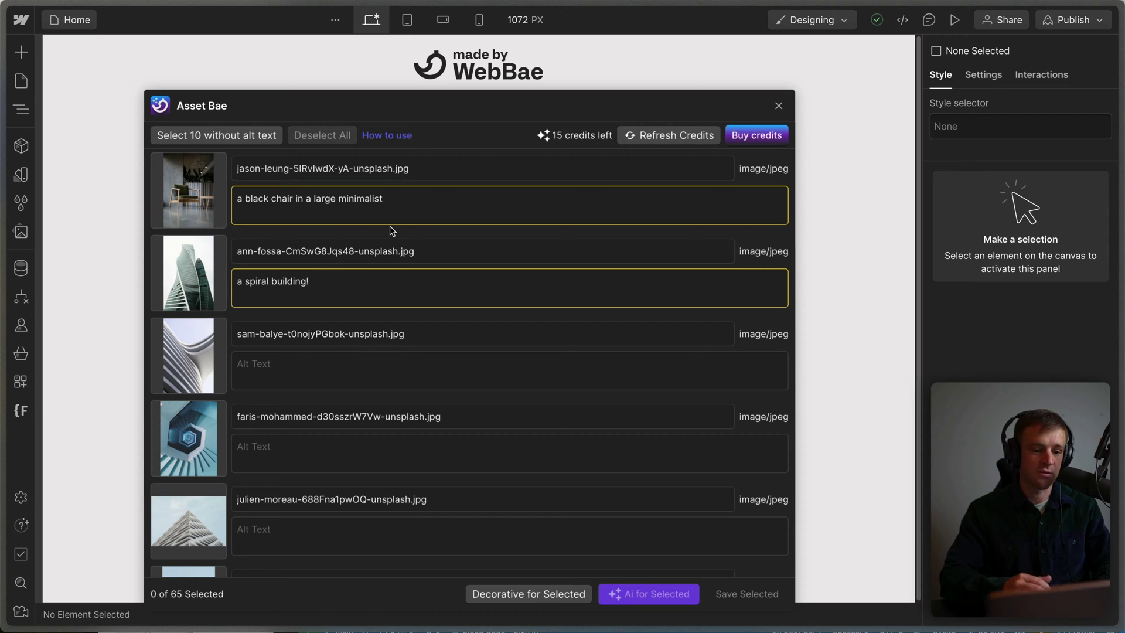
- Select the chair and skyscraper images and generate AI alt text for both
{"action": "left_click", "coordinate": [207, 206]}
{"action": "left_click", "coordinate": [205, 267]}
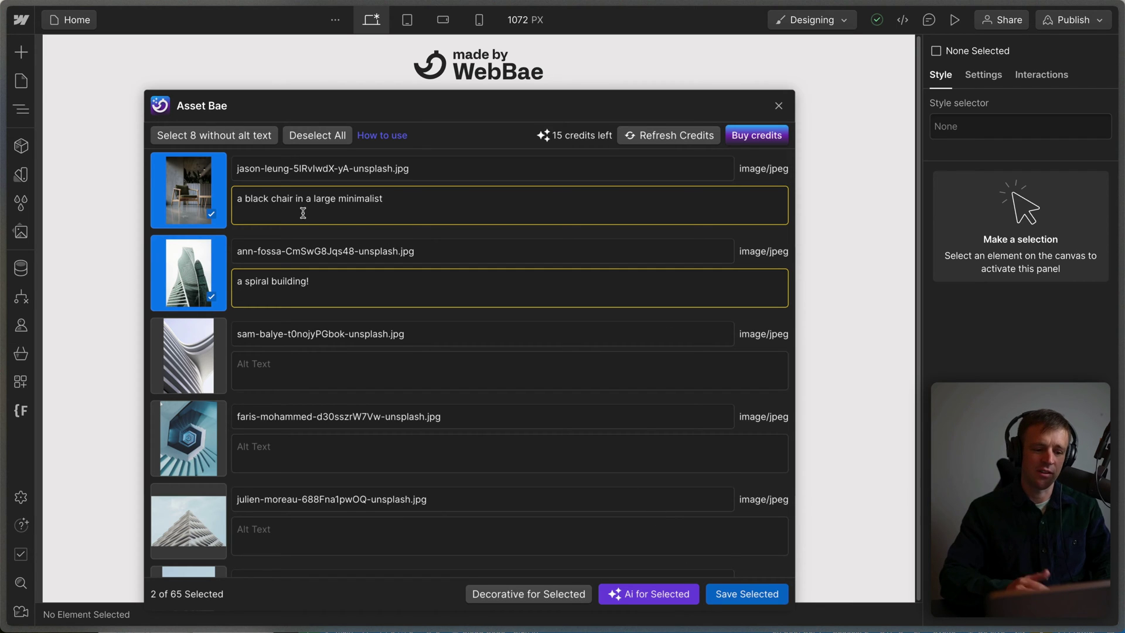
{"action": "left_click", "coordinate": [647, 593]}
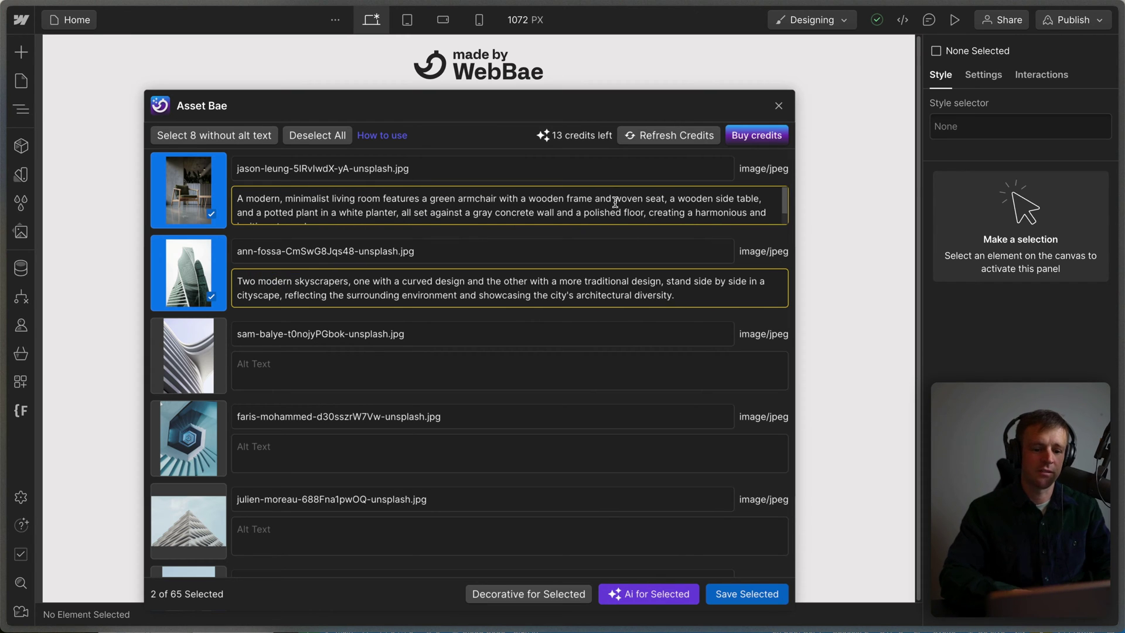
{"action": "scroll", "coordinate": [613, 201], "scroll_direction": "down", "scroll_amount": 1}
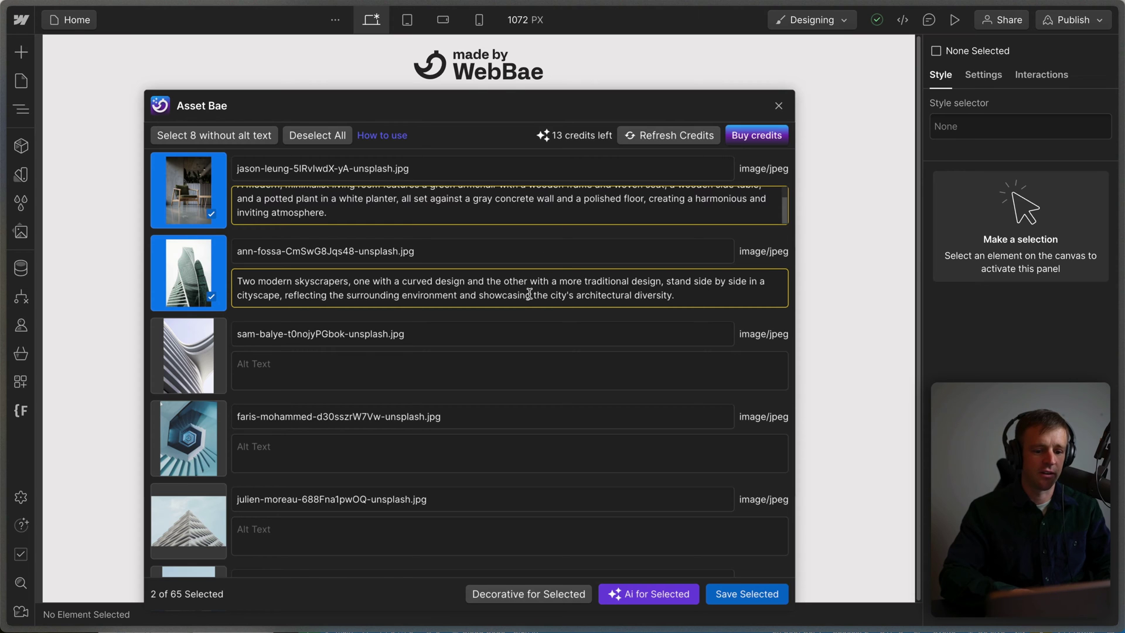
{"action": "scroll", "coordinate": [529, 294], "scroll_direction": "down", "scroll_amount": 1}
{"action": "scroll", "coordinate": [530, 294], "scroll_direction": "up", "scroll_amount": 1}
- Save both AI-written descriptions and close Asset Bae to return to the Home canvas
{"action": "left_click", "coordinate": [734, 596]}
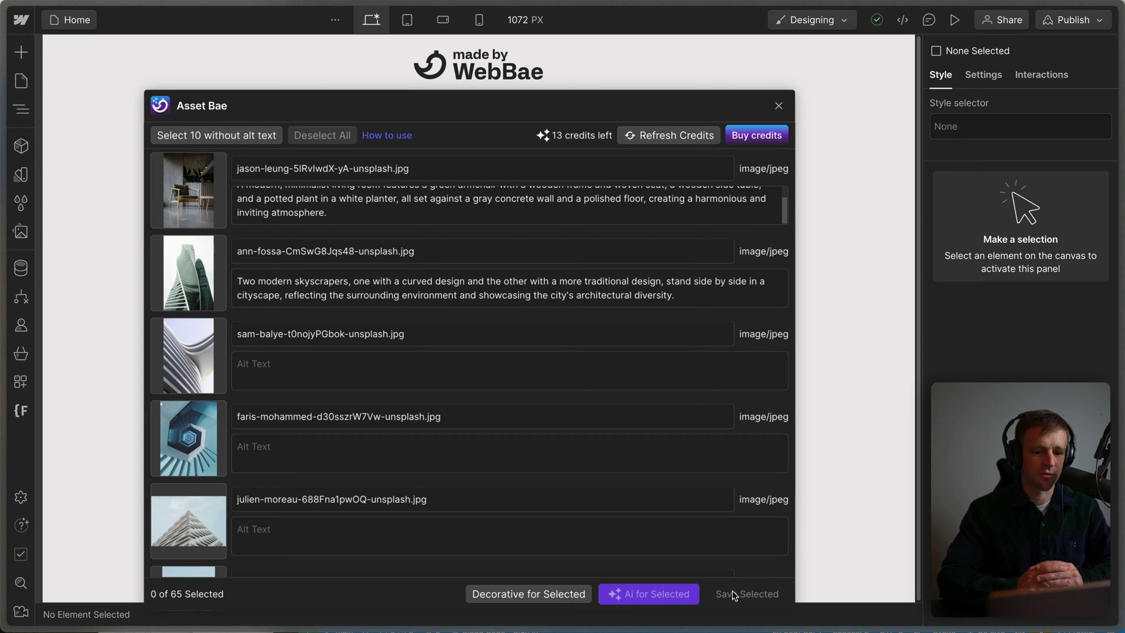
{"action": "left_click", "coordinate": [779, 106]}
{"action": "left_click", "coordinate": [681, 217]}
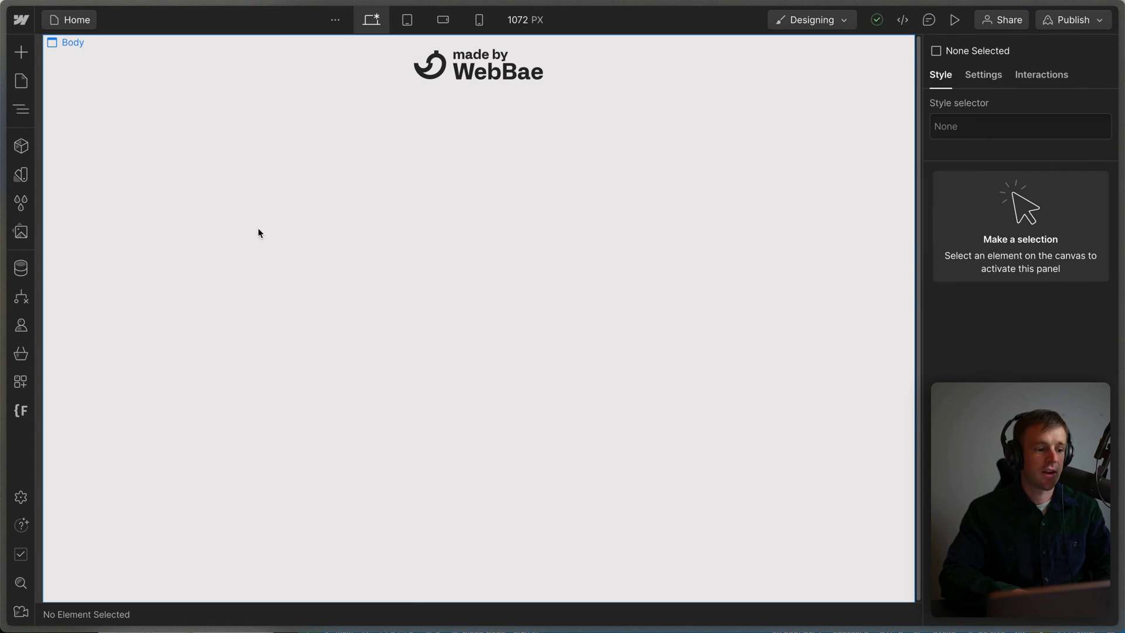
- Verify the chair and skyscraper images' saved alt text in their Assets panel details
{"action": "left_click", "coordinate": [24, 235]}
{"action": "left_click", "coordinate": [88, 144]}
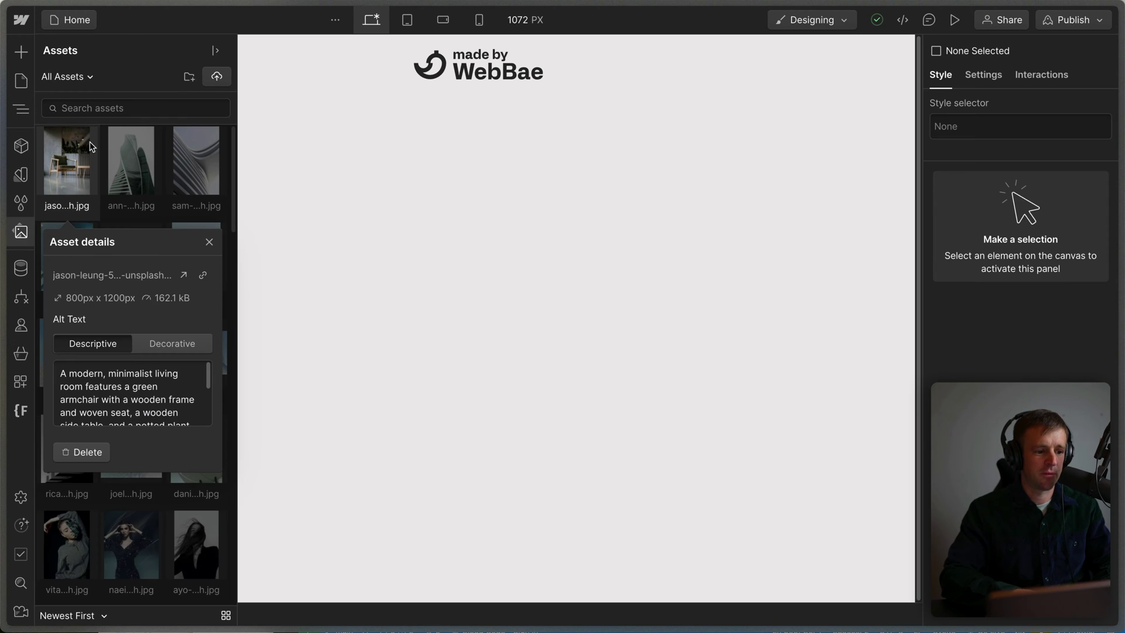
{"action": "left_click", "coordinate": [92, 381]}
{"action": "left_click_drag", "start_coordinate": [93, 381], "coordinate": [150, 404]}
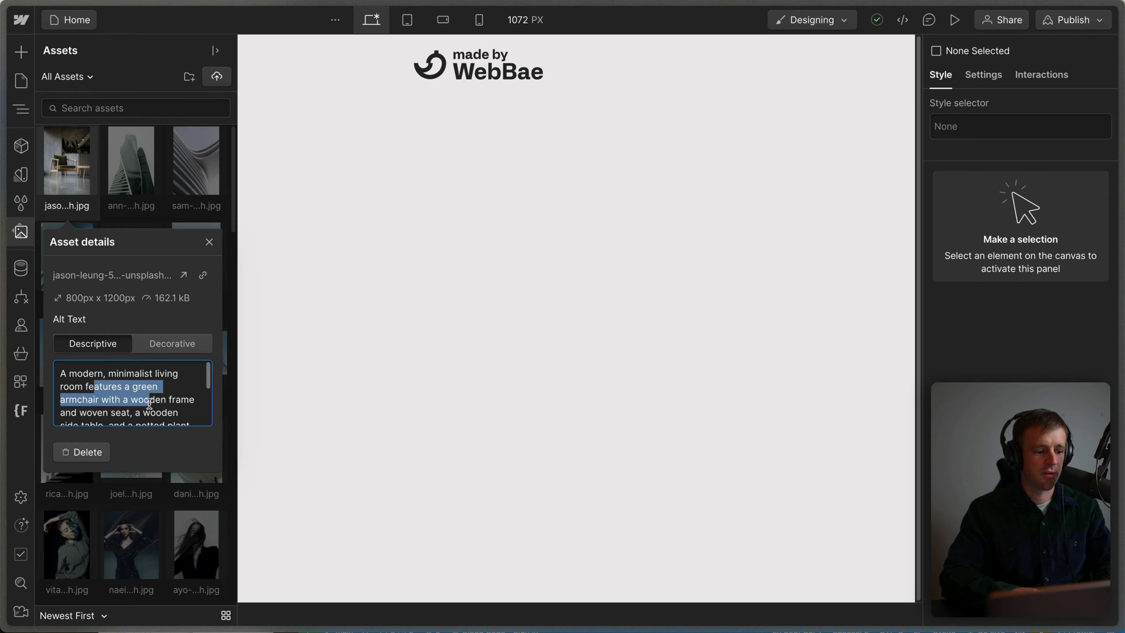
{"action": "left_click", "coordinate": [209, 242]}
{"action": "left_click", "coordinate": [149, 140]}
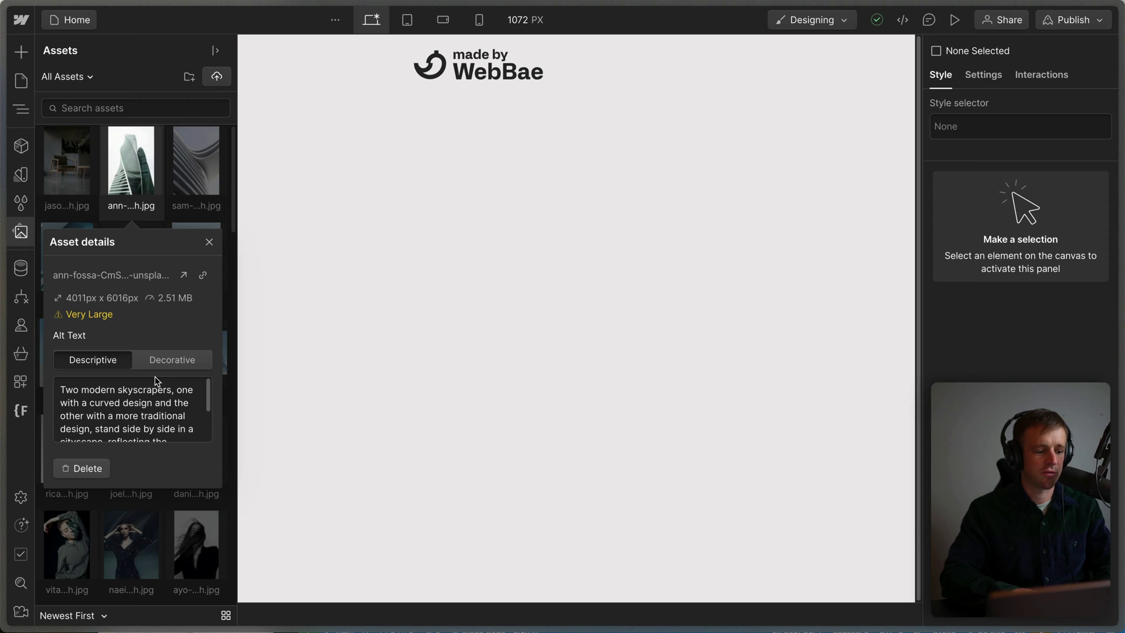
{"action": "left_click", "coordinate": [206, 239]}
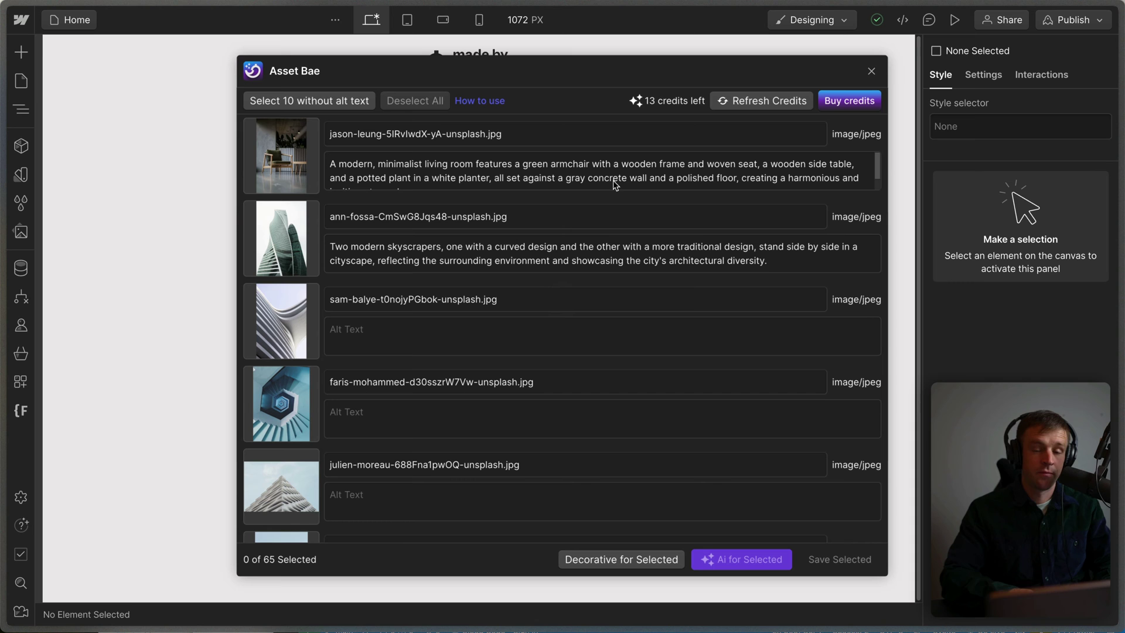
- Select the ten images that have no alt text
{"action": "left_click", "coordinate": [320, 106]}
{"action": "scroll", "coordinate": [539, 235], "scroll_direction": "down", "scroll_amount": 10}
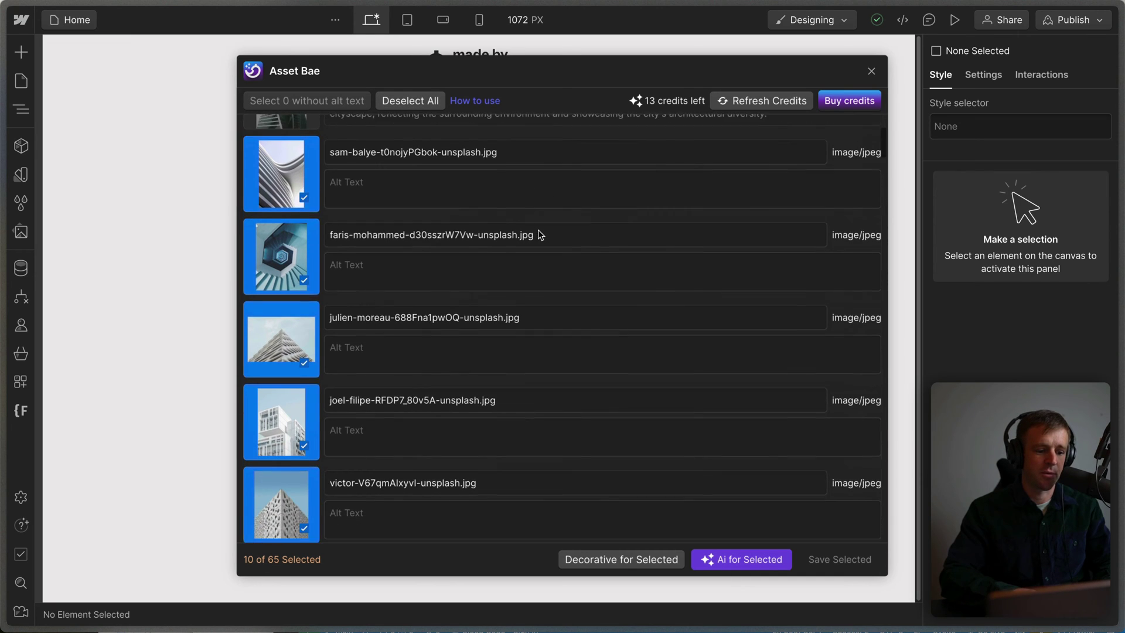
{"action": "scroll", "coordinate": [540, 234], "scroll_direction": "down", "scroll_amount": 5}
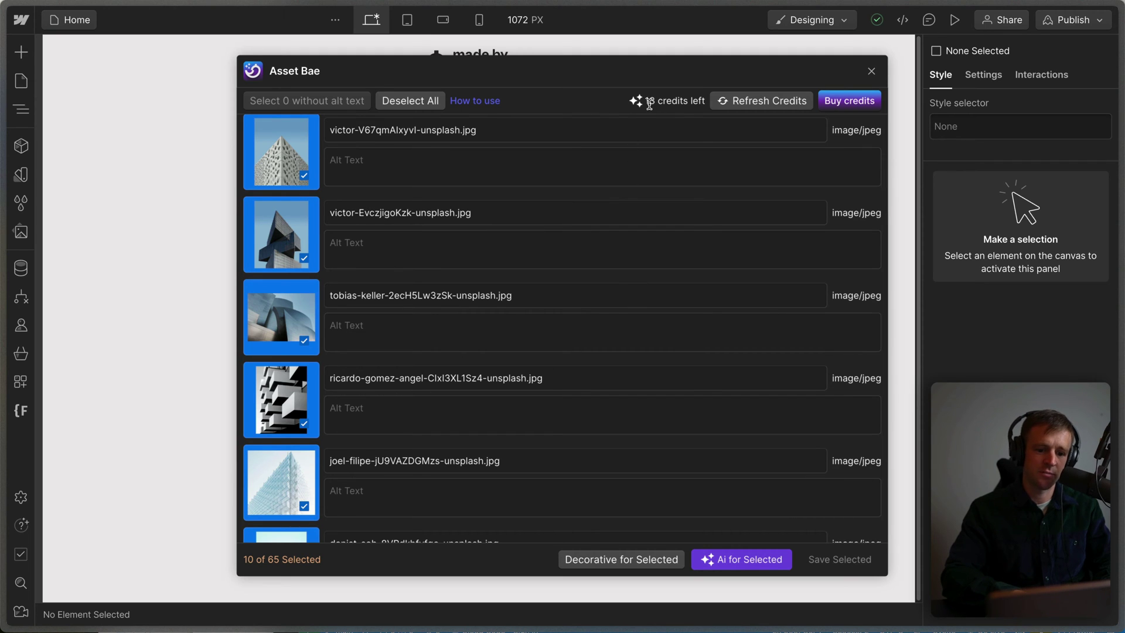
{"action": "left_click_drag", "start_coordinate": [647, 104], "coordinate": [690, 104]}
{"action": "left_click", "coordinate": [673, 121]}
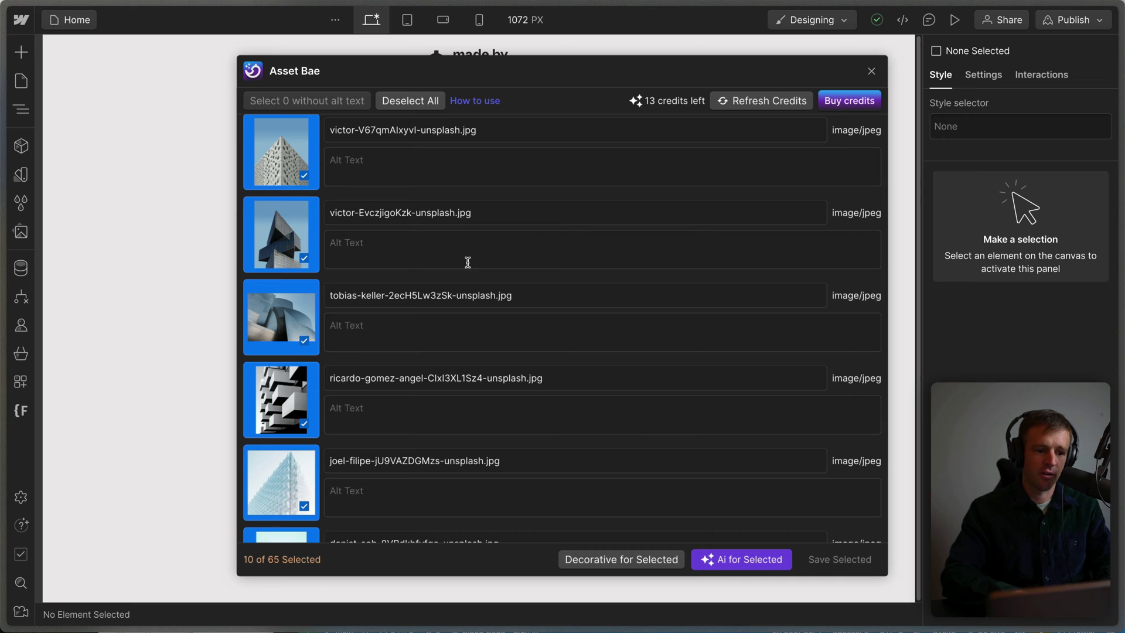
- Generate AI alt text for the ten selected images and save it
{"action": "left_click", "coordinate": [716, 558]}
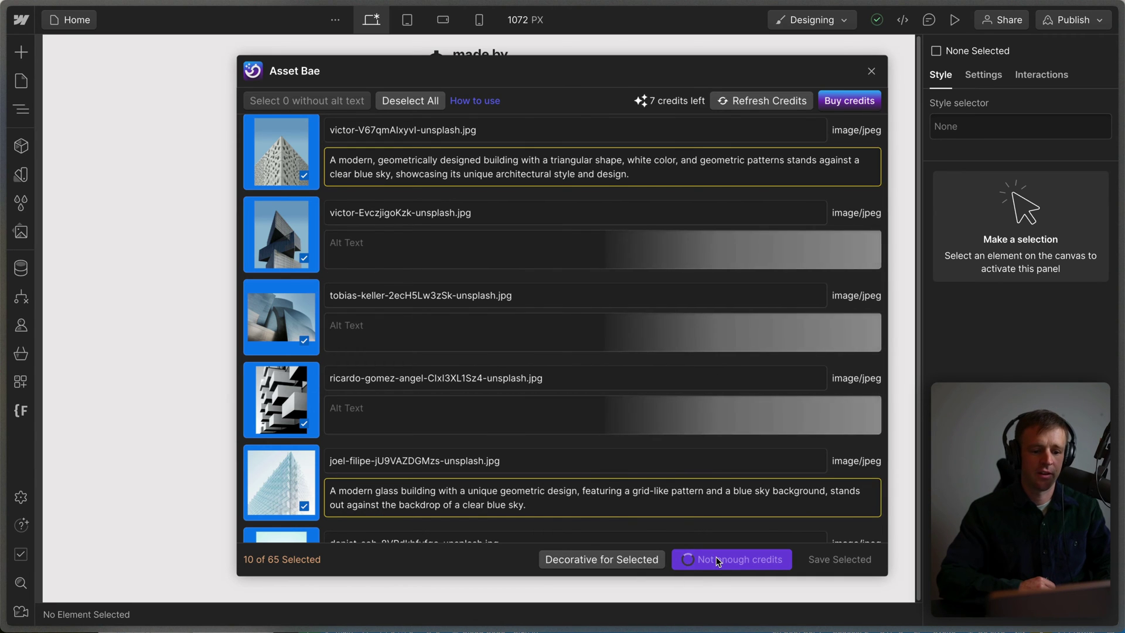
{"action": "scroll", "coordinate": [666, 384], "scroll_direction": "down", "scroll_amount": 3}
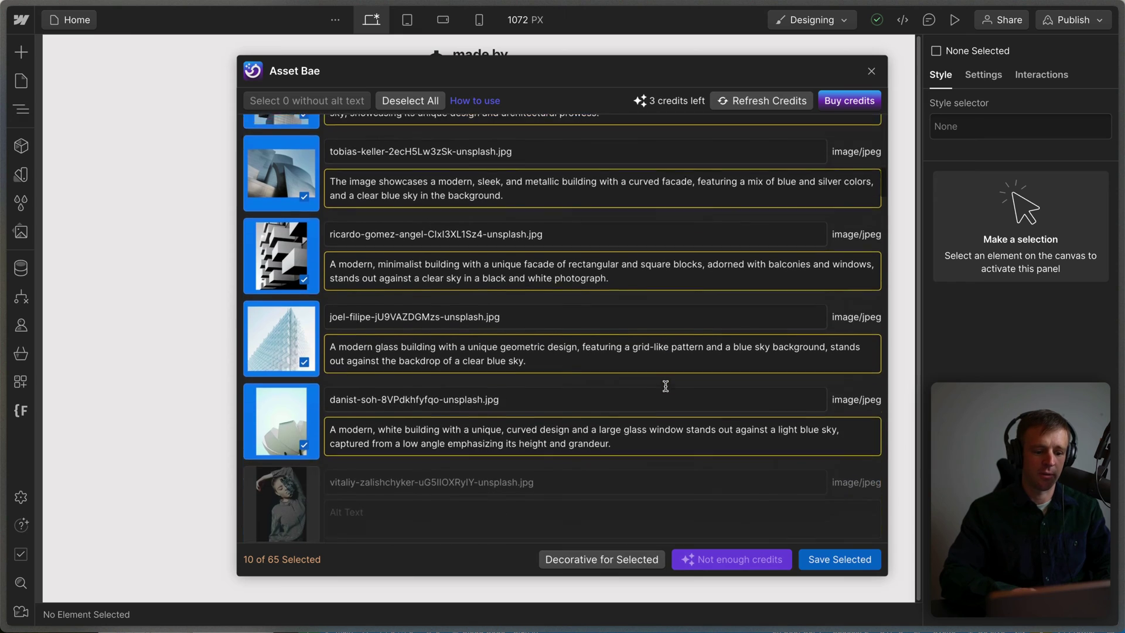
{"action": "scroll", "coordinate": [666, 386], "scroll_direction": "up", "scroll_amount": 2}
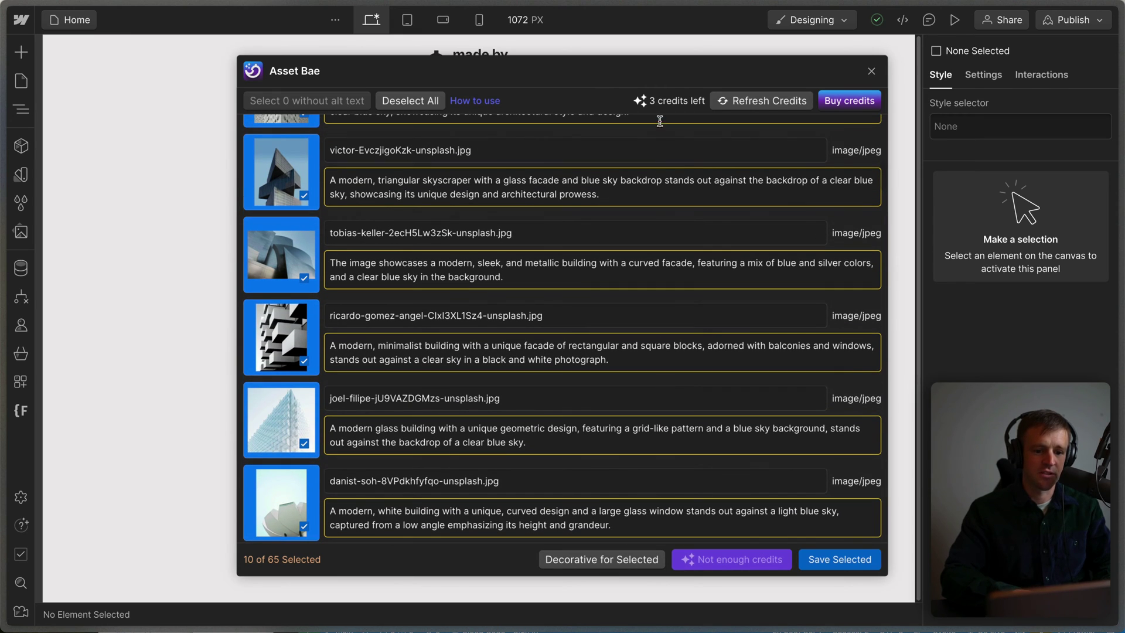
{"action": "left_click", "coordinate": [837, 561]}
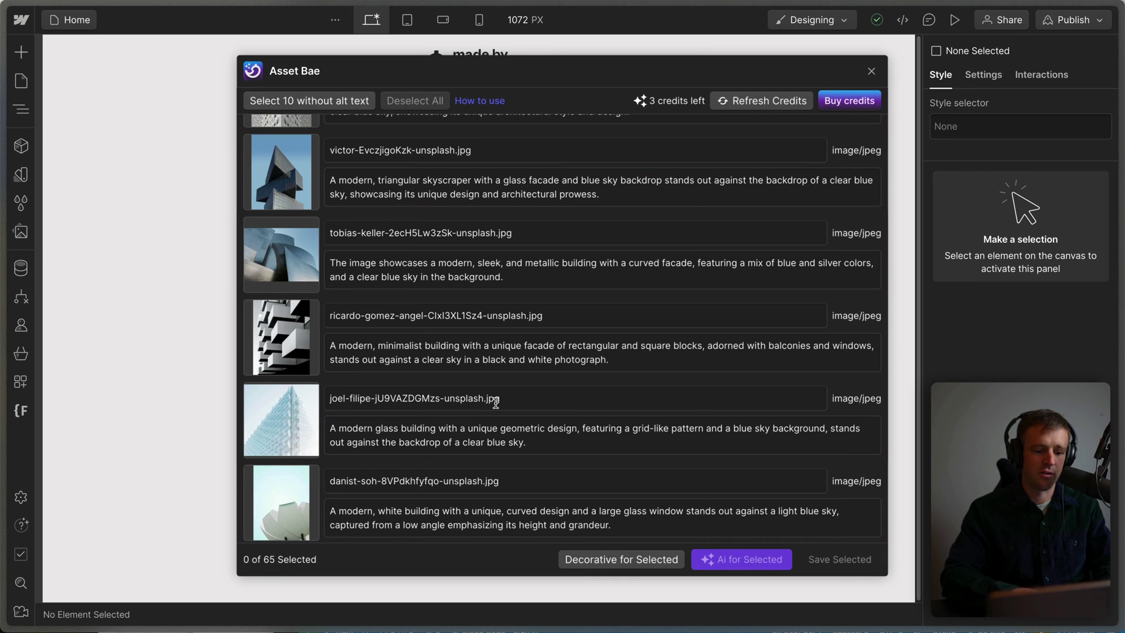
- Rename the triangular skyscraper to 'triangle building' and the curved metallic building to 'wave building'
{"action": "scroll", "coordinate": [489, 293], "scroll_direction": "up", "scroll_amount": 1}
{"action": "left_click_drag", "start_coordinate": [479, 215], "coordinate": [323, 209]}
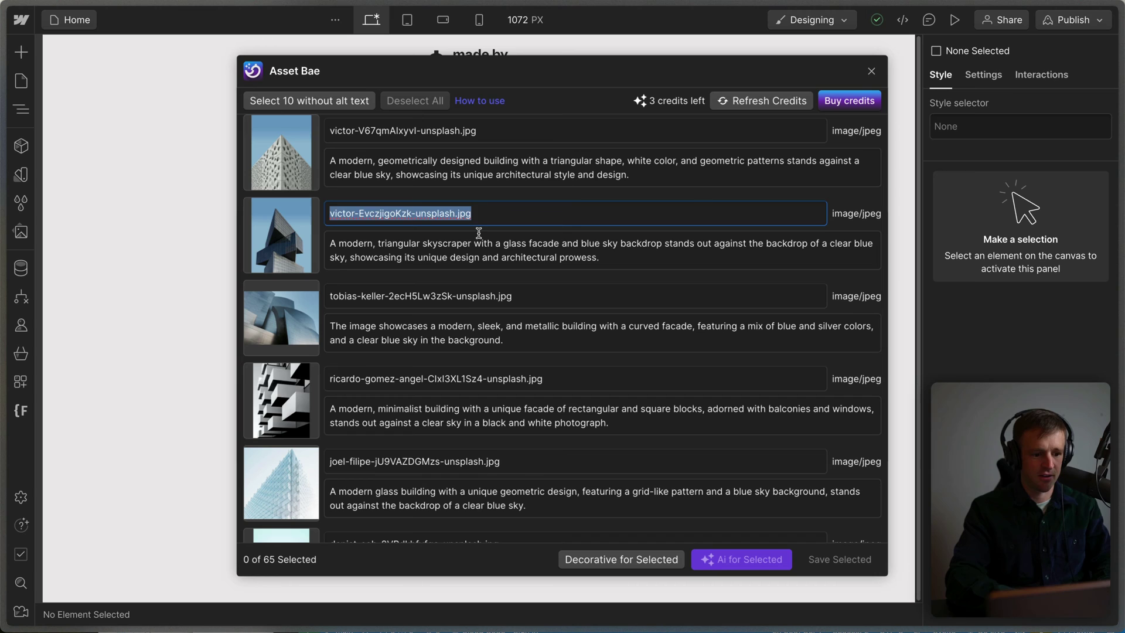
{"action": "type", "text": "triangle bu"}
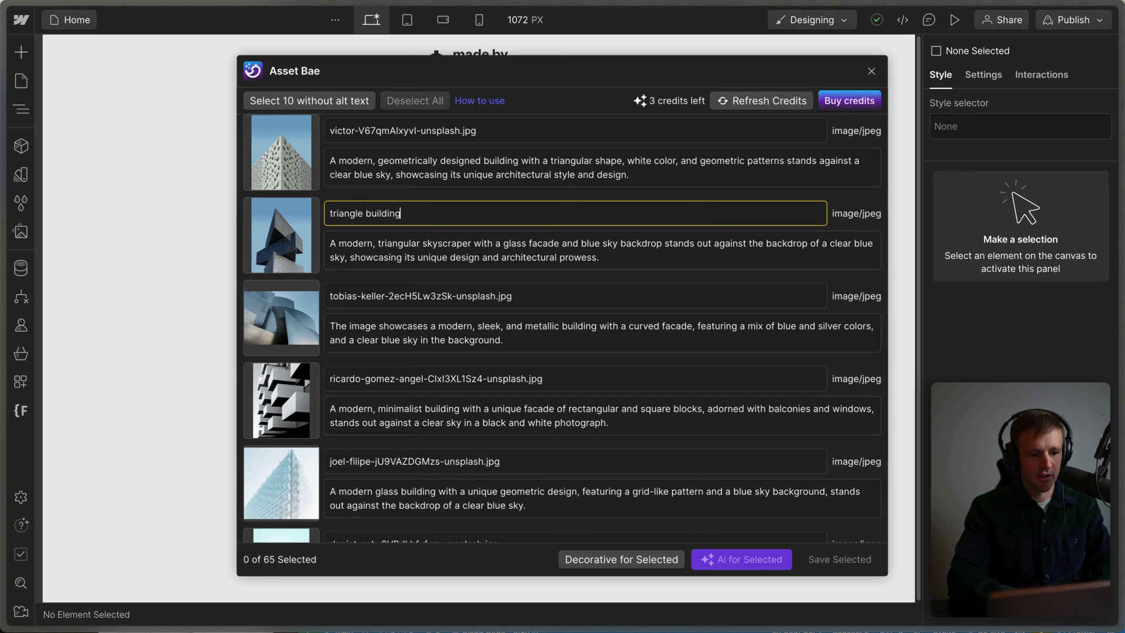
{"action": "type", "text": "ilding"}
{"action": "left_click_drag", "start_coordinate": [514, 296], "coordinate": [330, 296]}
{"action": "key", "text": "BackSpace"}
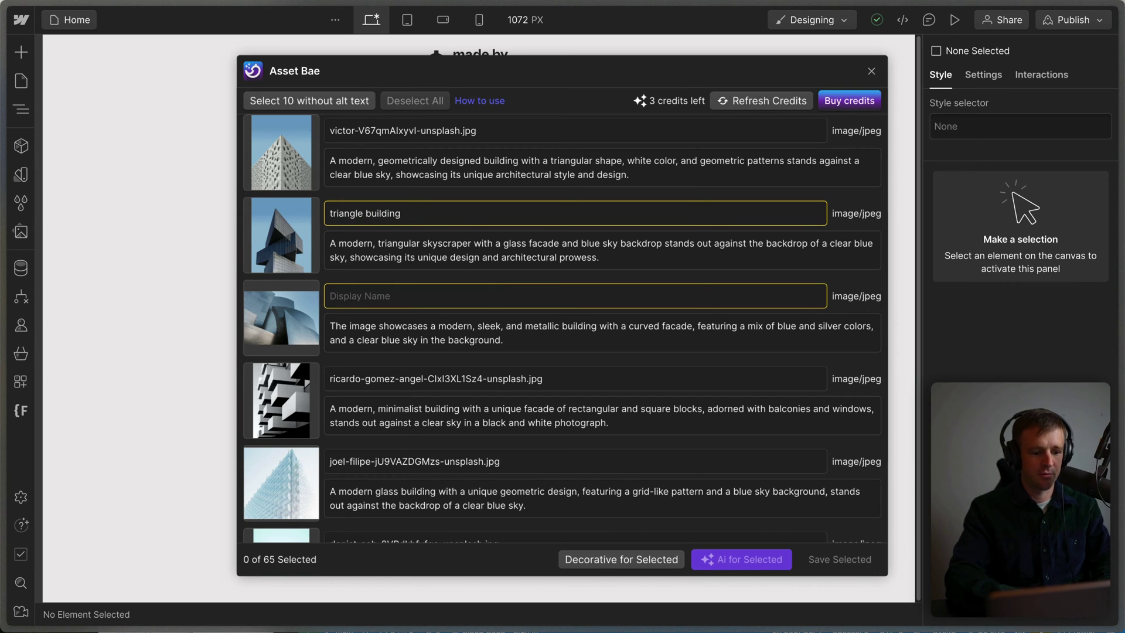
{"action": "type", "text": "wave buil"}
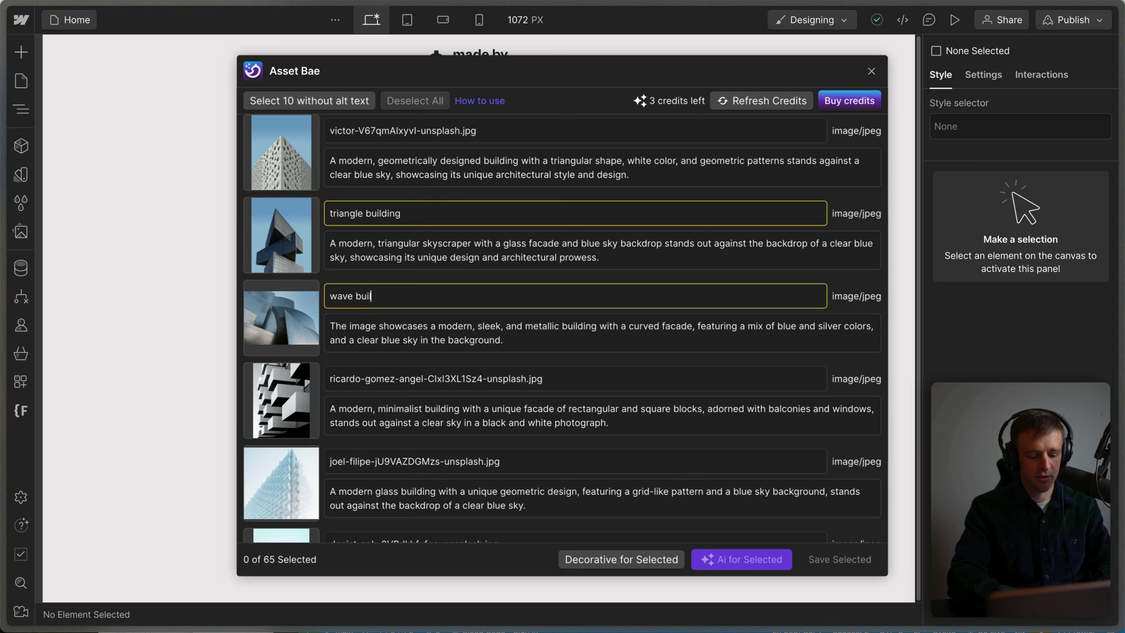
{"action": "type", "text": "ding"}
- Save the 'triangle building' and 'wave building' names, then select the ten images without alt text
{"action": "left_click", "coordinate": [298, 242]}
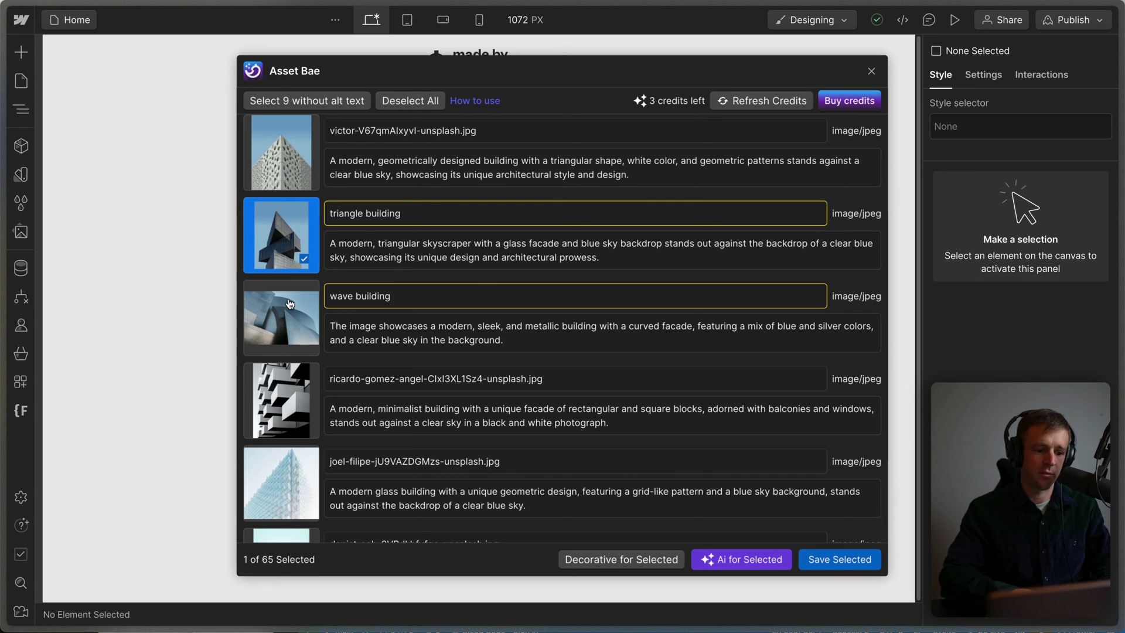
{"action": "left_click", "coordinate": [290, 303]}
{"action": "left_click", "coordinate": [822, 560]}
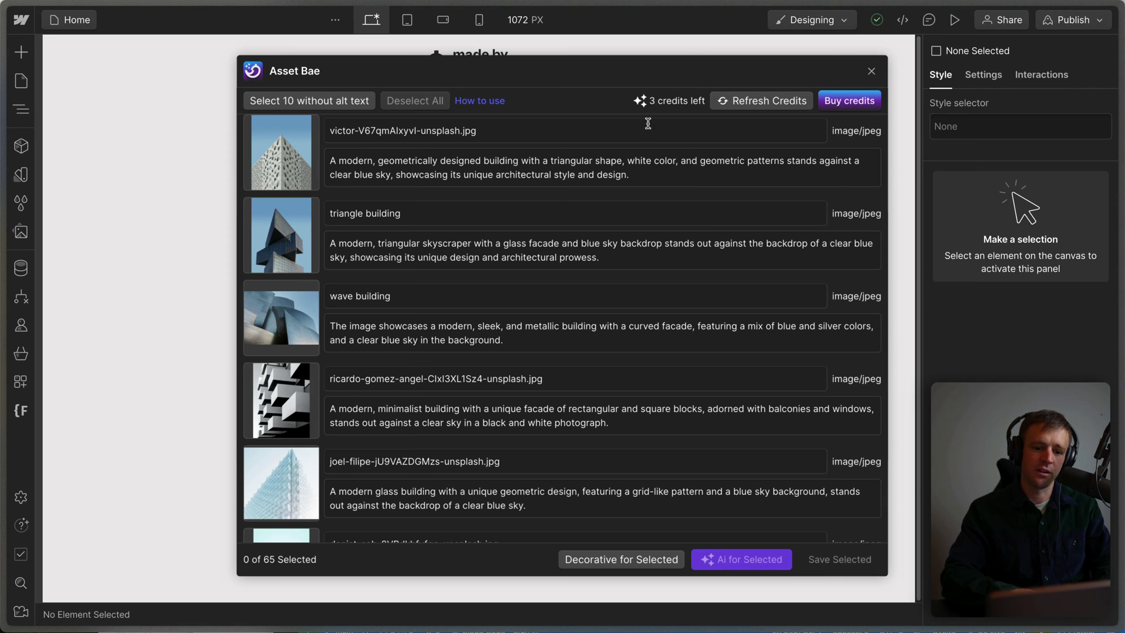
{"action": "left_click", "coordinate": [338, 107]}
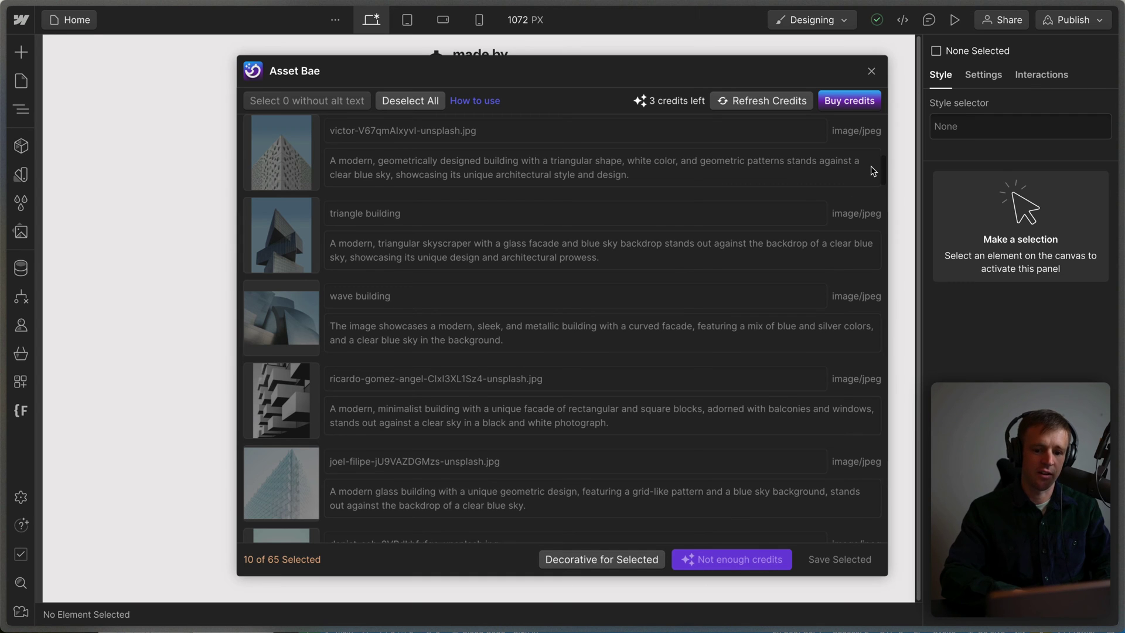
{"action": "left_click", "coordinate": [846, 108]}
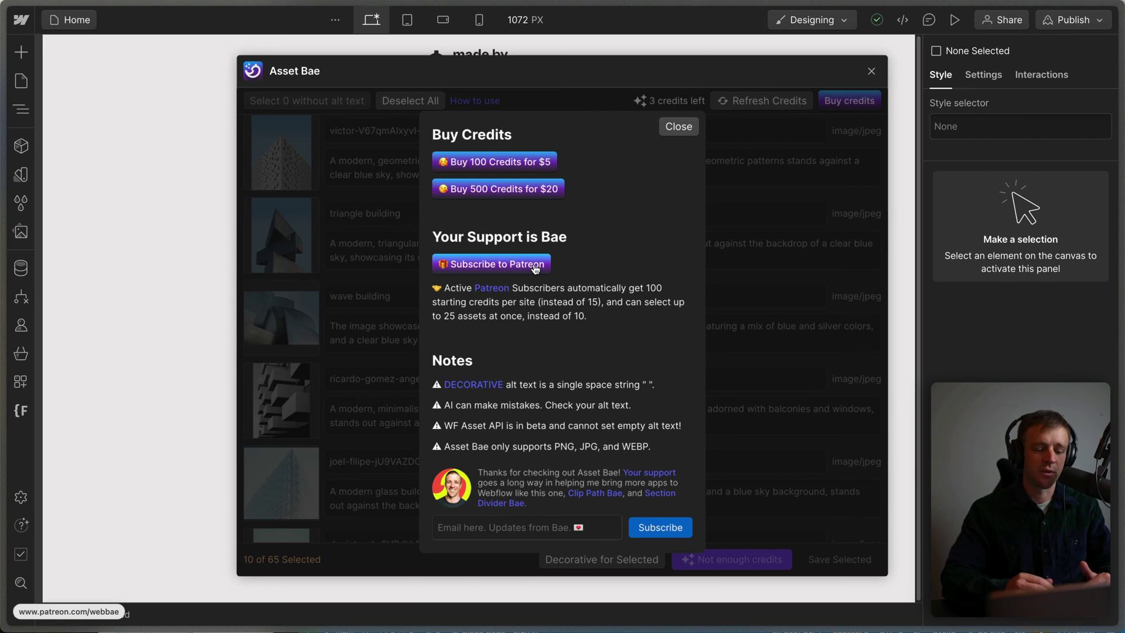
{"action": "key", "text": "Escape"}
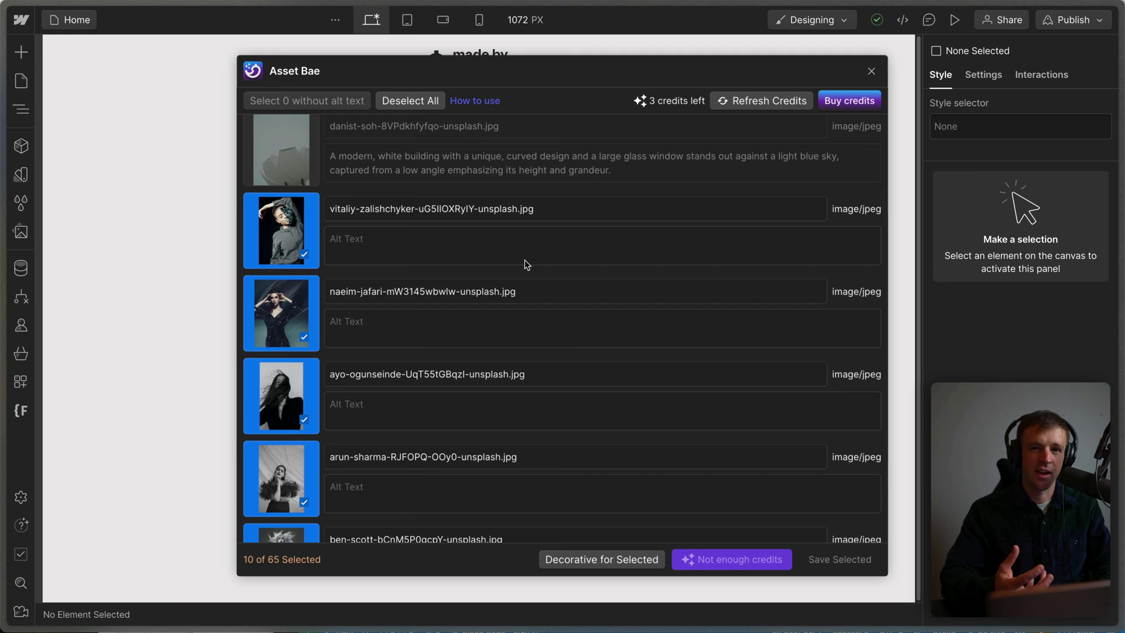
- Apply DECORATIVE alt text to the ten selected portrait images and save it
{"action": "left_click", "coordinate": [597, 565]}
{"action": "left_click", "coordinate": [422, 238]}
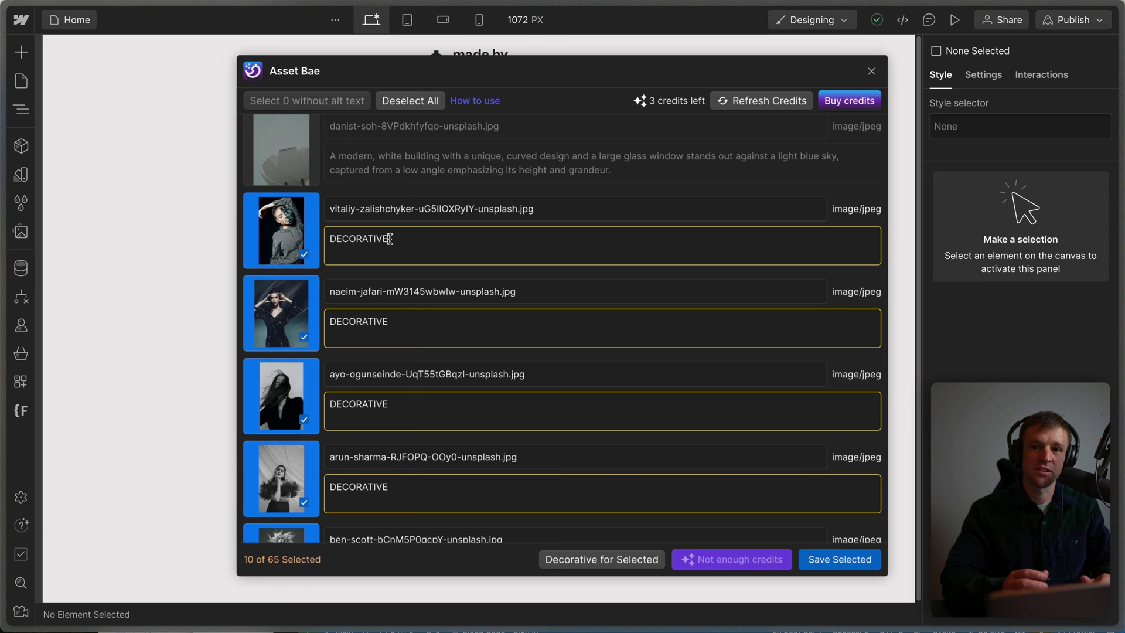
{"action": "left_click", "coordinate": [821, 109]}
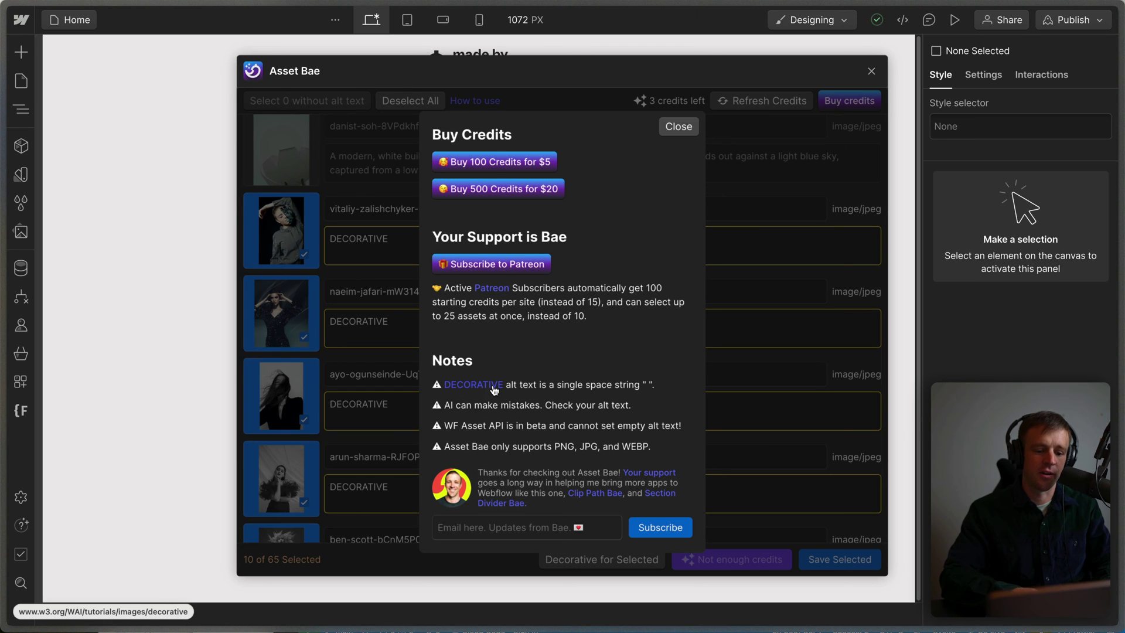
{"action": "left_click", "coordinate": [677, 129]}
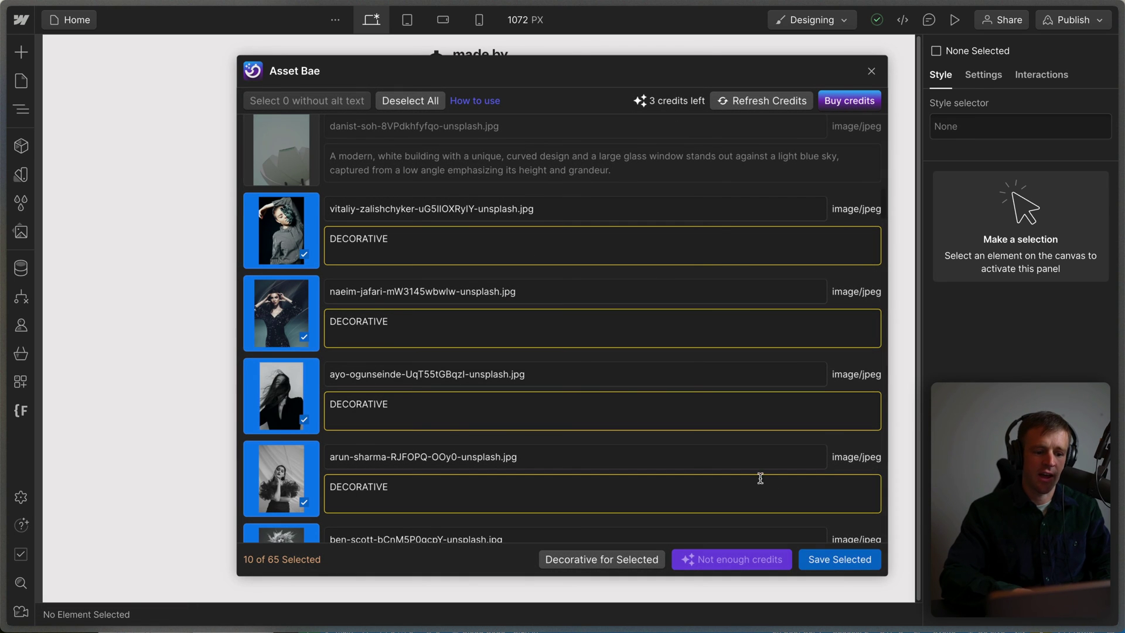
{"action": "left_click", "coordinate": [832, 554]}
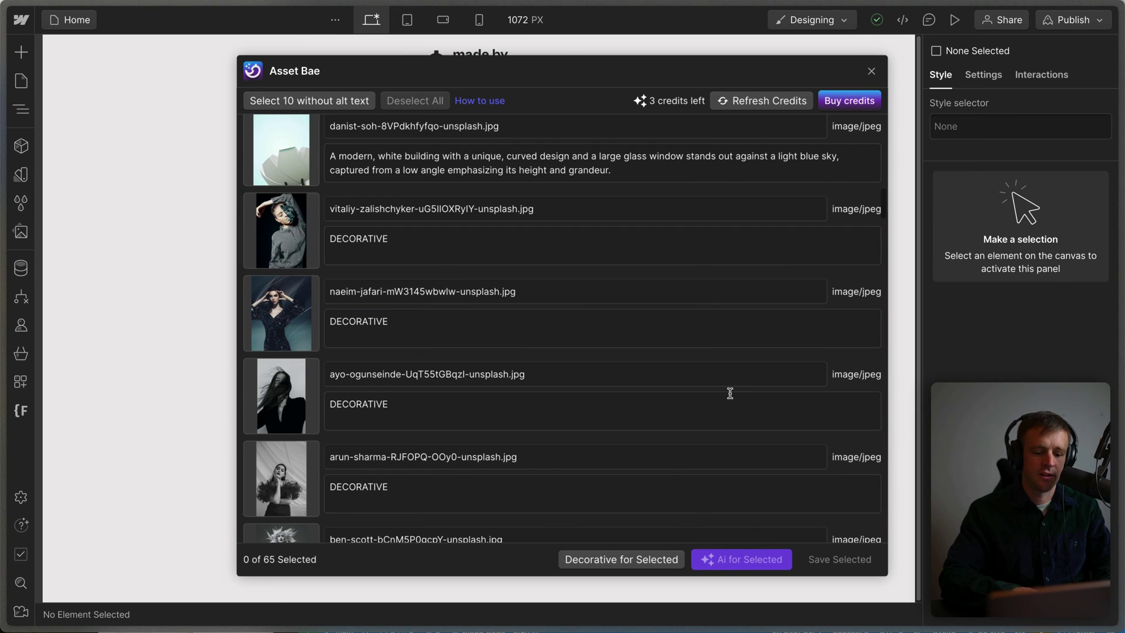
{"action": "left_click", "coordinate": [871, 71]}
{"action": "left_click", "coordinate": [415, 316]}
{"action": "key", "text": "super+r"}
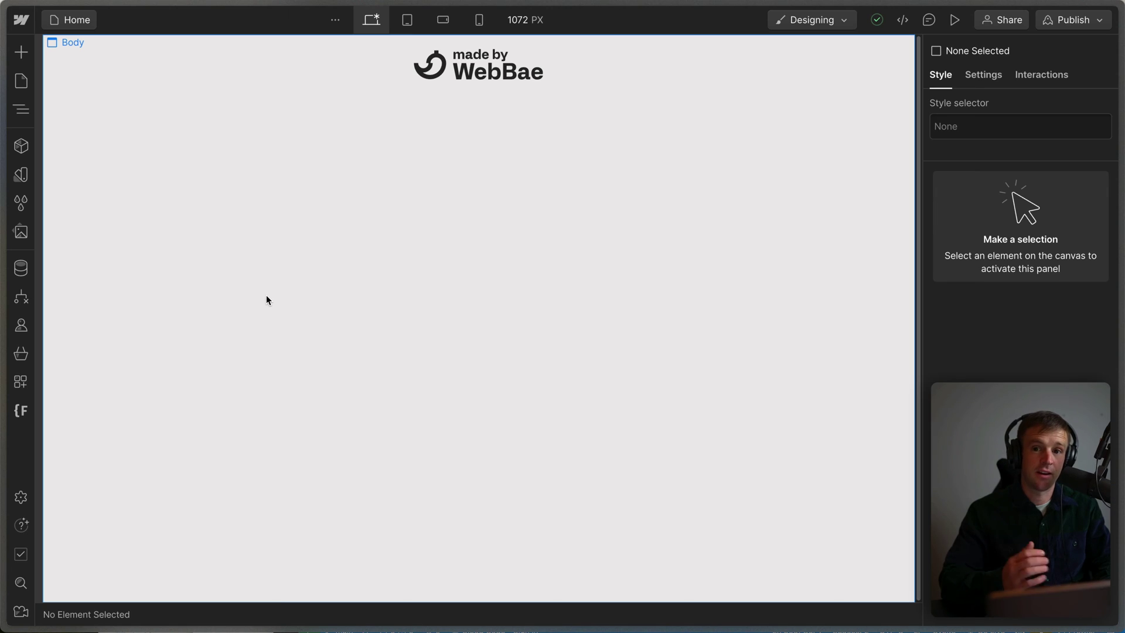
{"action": "left_click", "coordinate": [21, 231]}
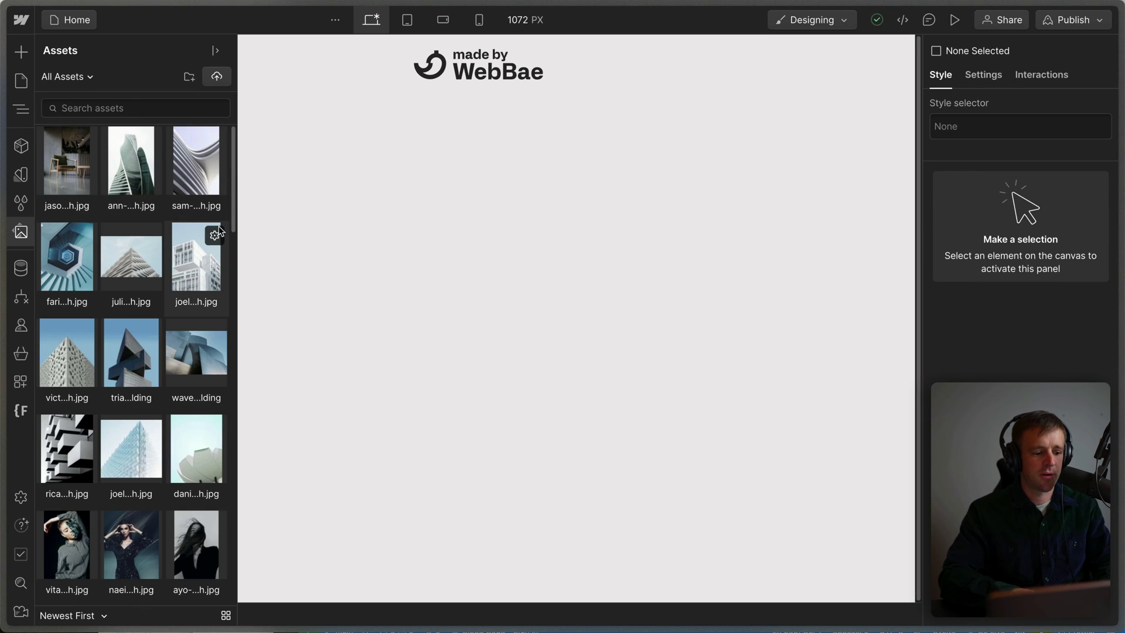
{"action": "scroll", "coordinate": [146, 229], "scroll_direction": "down", "scroll_amount": 2}
{"action": "scroll", "coordinate": [145, 226], "scroll_direction": "down", "scroll_amount": 3}
{"action": "left_click", "coordinate": [154, 326]}
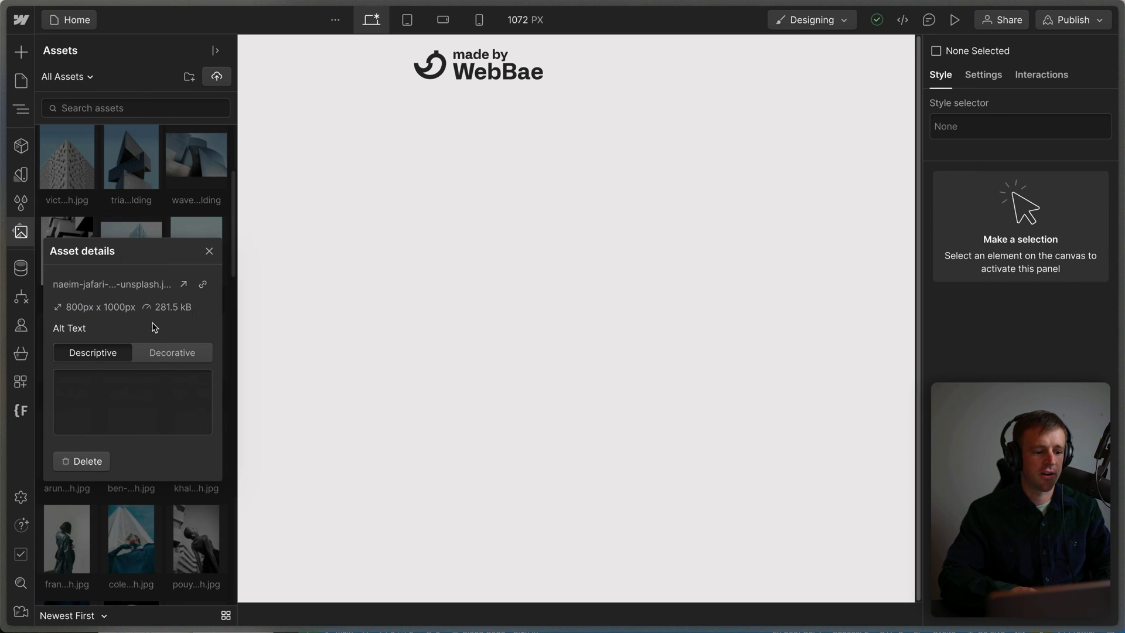
{"action": "left_click", "coordinate": [96, 392]}
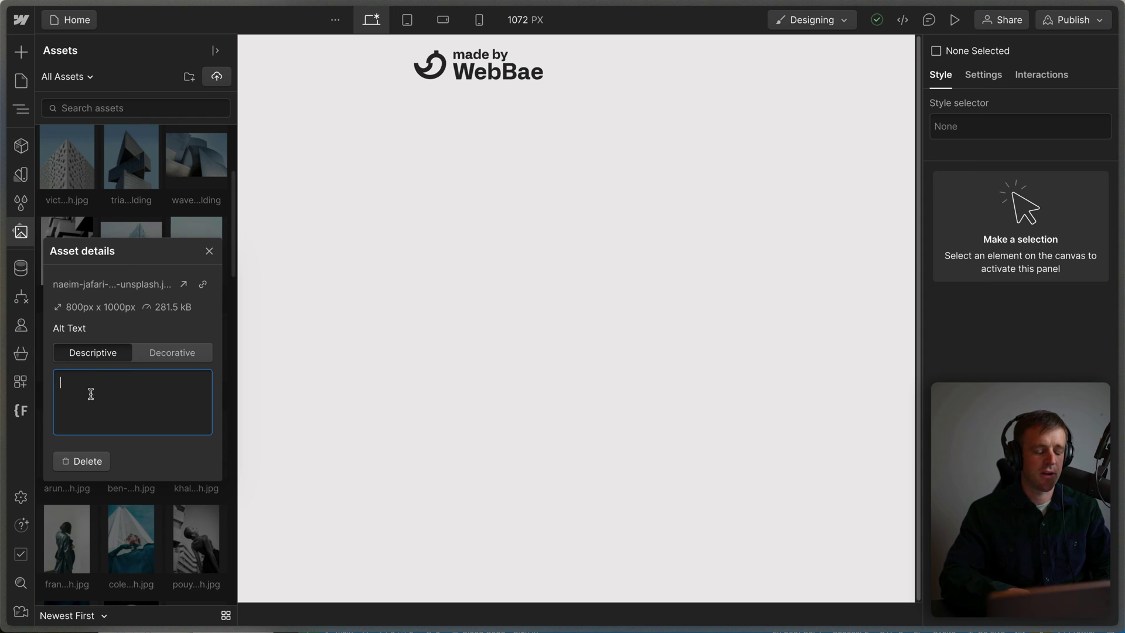
{"action": "left_click", "coordinate": [182, 363]}
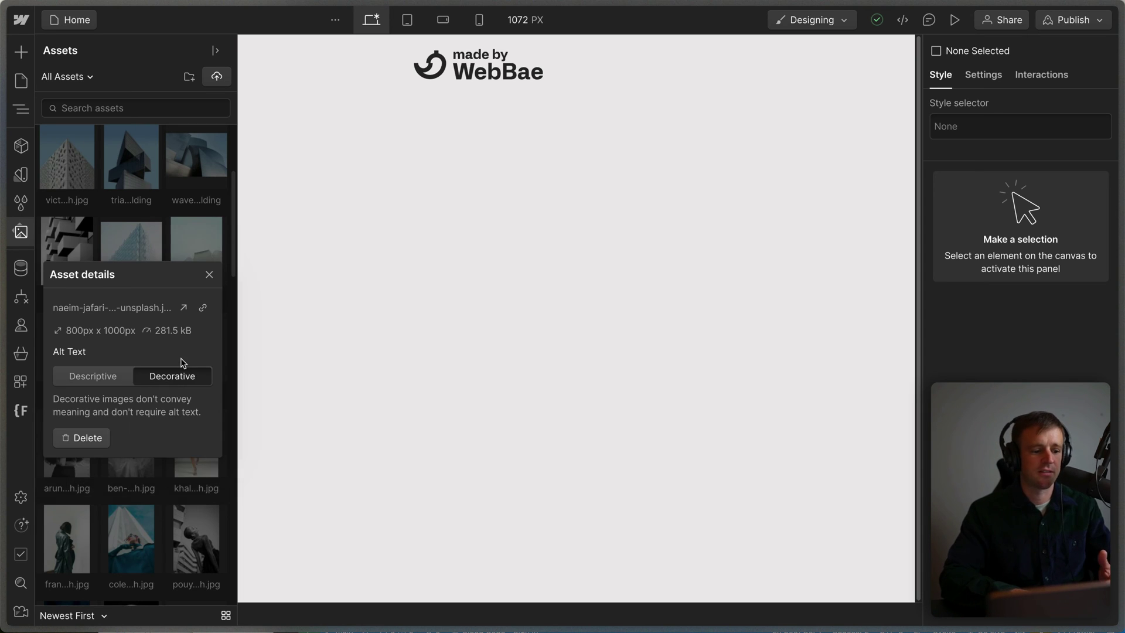
{"action": "left_click", "coordinate": [101, 376]}
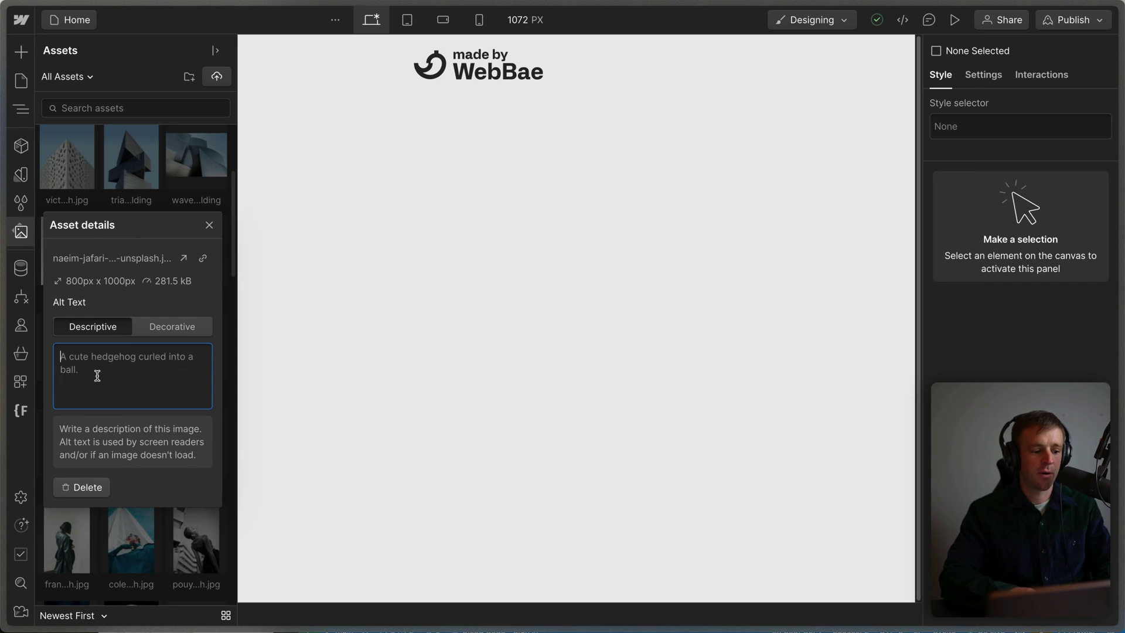
{"action": "left_click", "coordinate": [97, 376]}
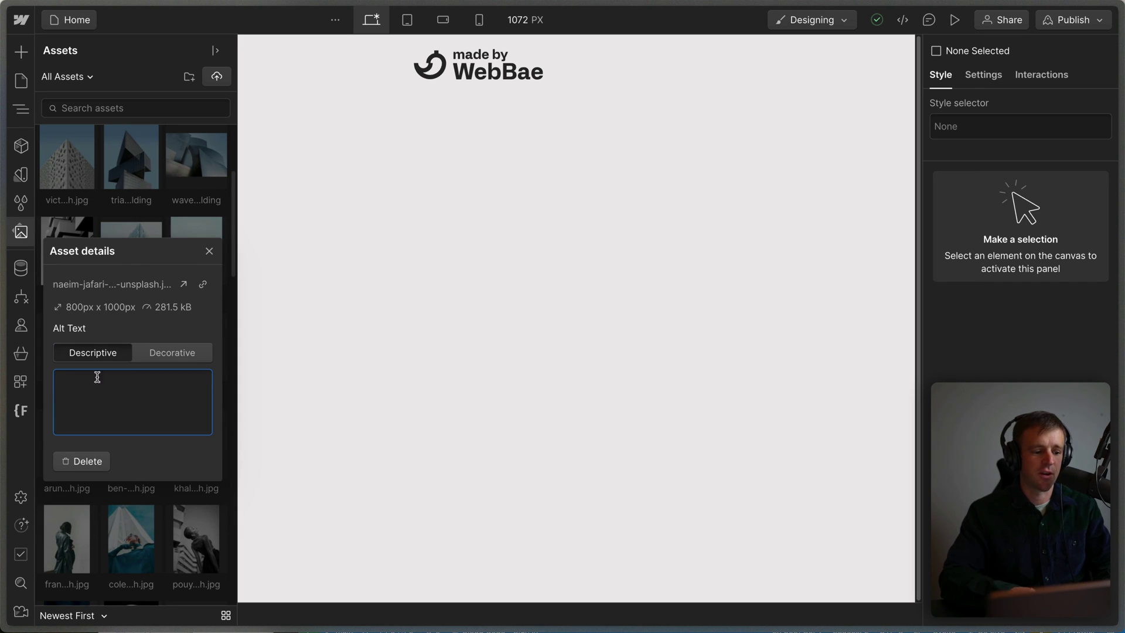
{"action": "key", "text": "Escape"}
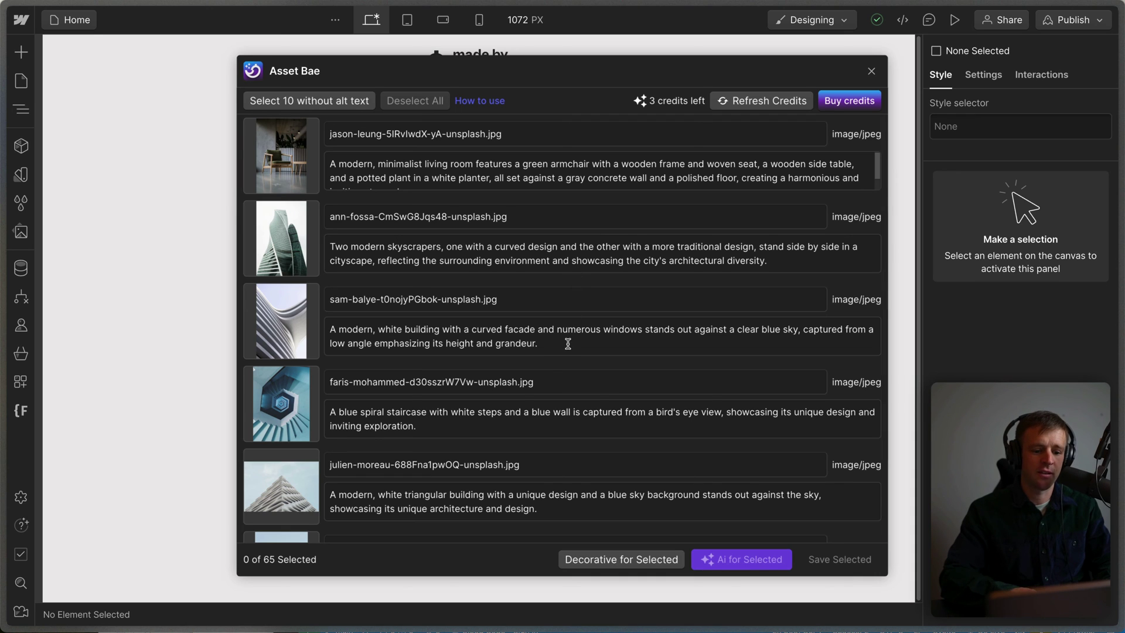
- Clear the sam-balye image's alt text and save the change
{"action": "left_click_drag", "start_coordinate": [568, 343], "coordinate": [317, 335]}
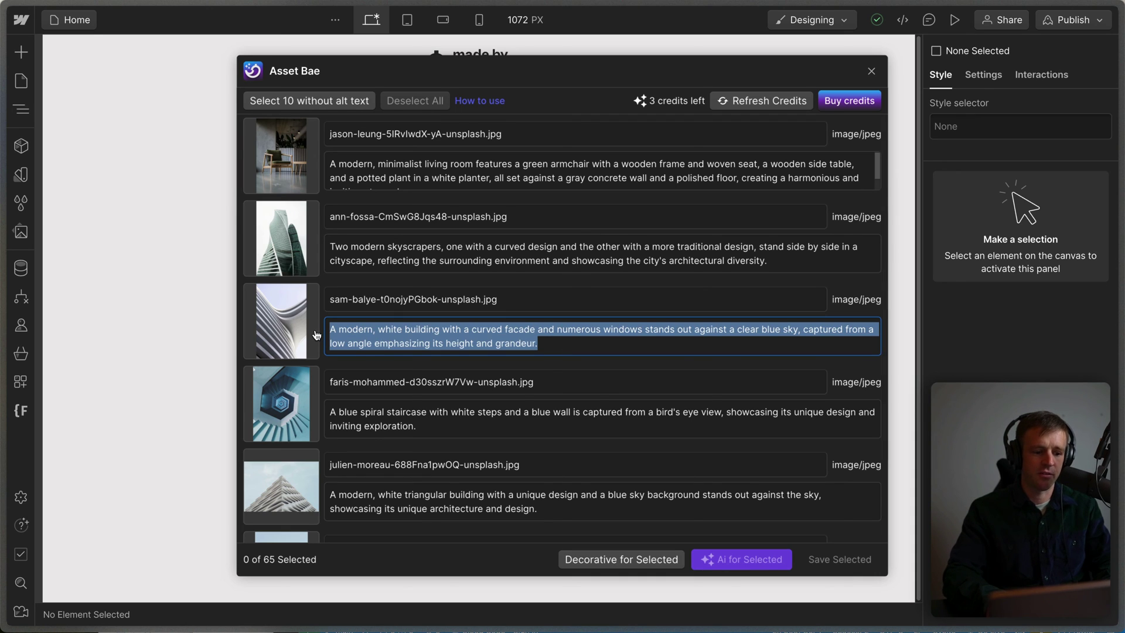
{"action": "key", "text": "BackSpace"}
{"action": "left_click", "coordinate": [276, 332]}
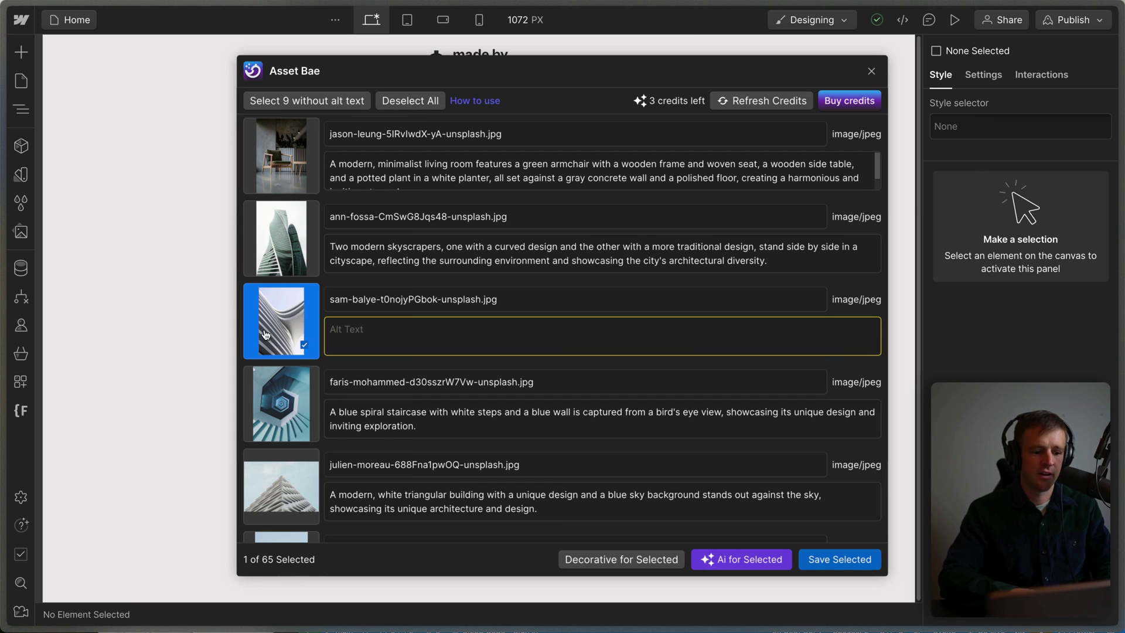
{"action": "left_click", "coordinate": [855, 562]}
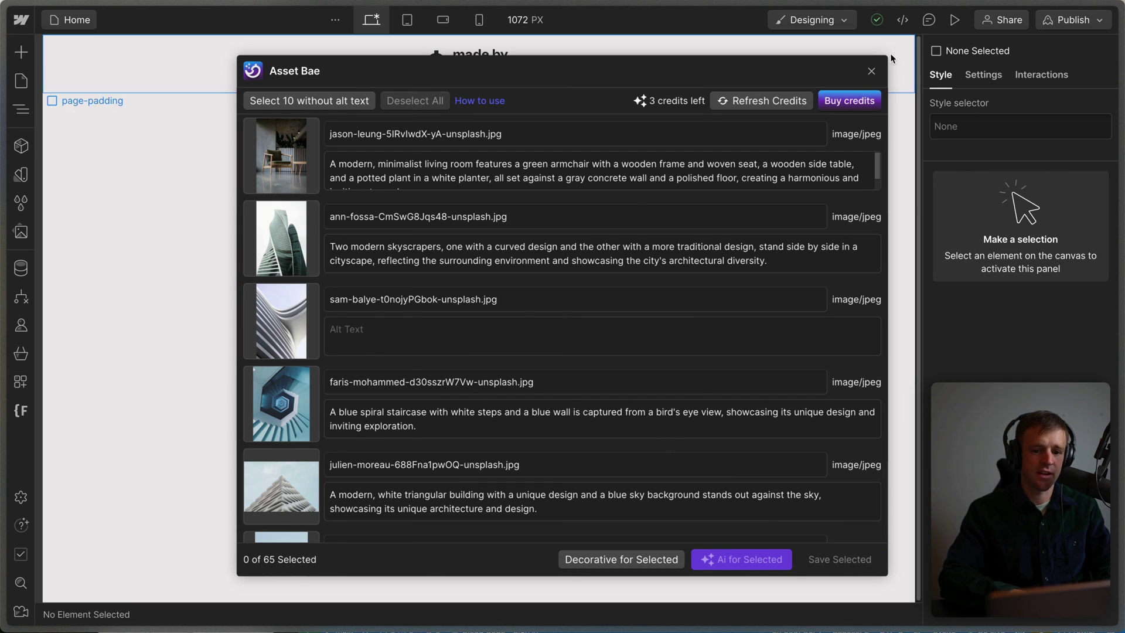
- Relaunch Asset Bae from Apps to check sam-balye's alt text, then open the Assets panel
{"action": "left_click", "coordinate": [872, 71]}
{"action": "left_click", "coordinate": [27, 384]}
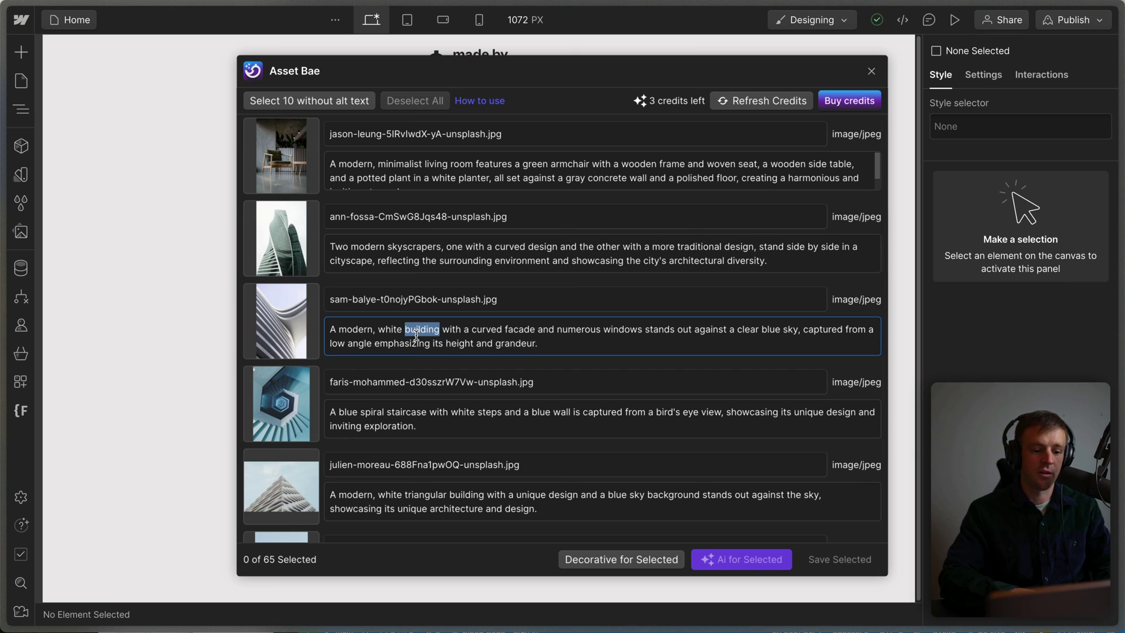
{"action": "triple_click", "coordinate": [422, 330]}
{"action": "left_click", "coordinate": [610, 344]}
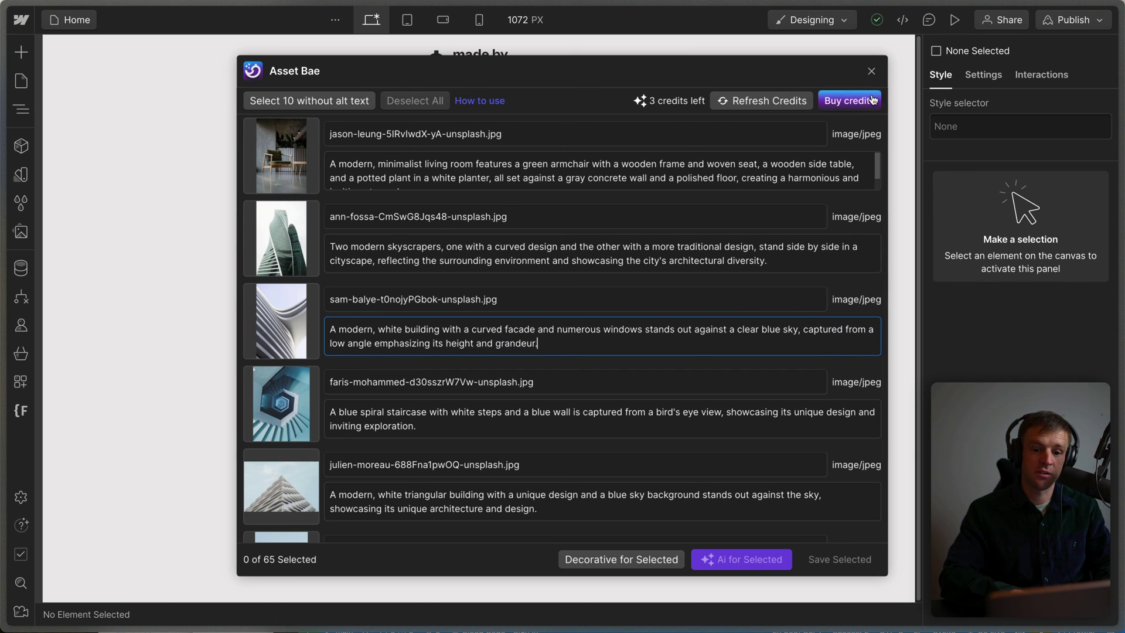
{"action": "key", "text": "Escape"}
{"action": "left_click", "coordinate": [21, 232]}
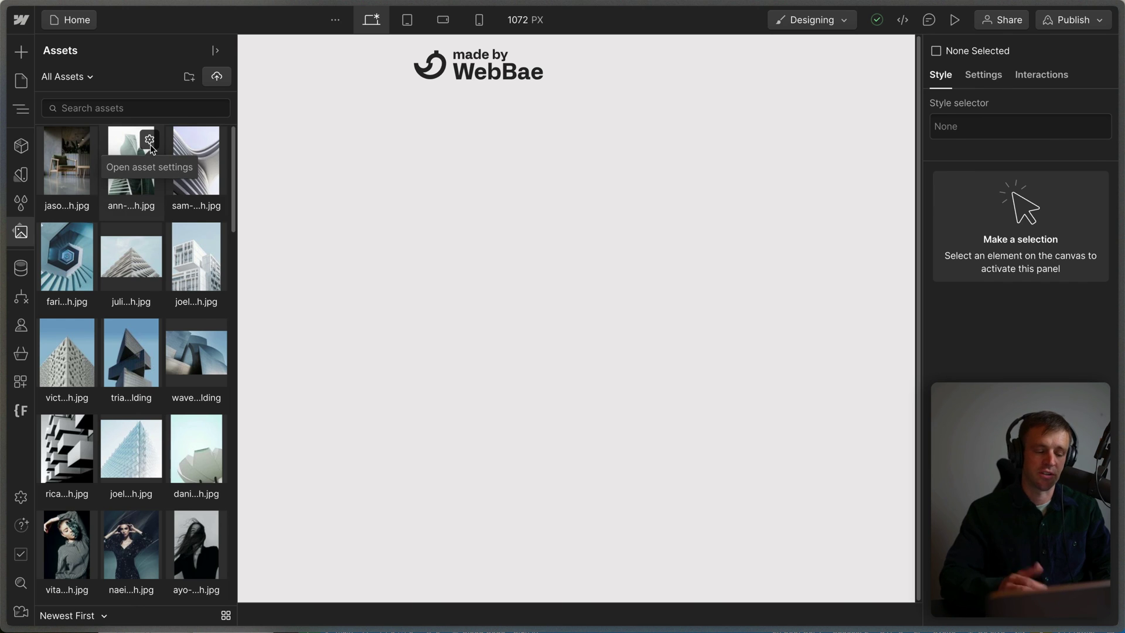
- Reopen Asset Bae and review the Buy credits options before closing them
{"action": "left_click", "coordinate": [577, 221]}
{"action": "left_click", "coordinate": [859, 102]}
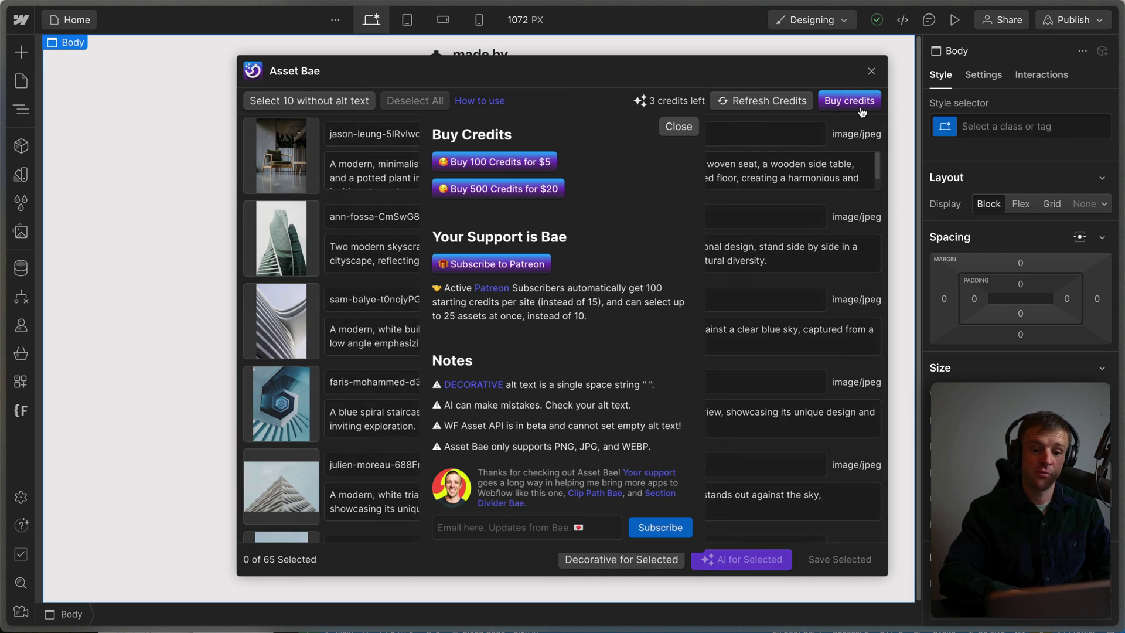
{"action": "left_click", "coordinate": [679, 130]}
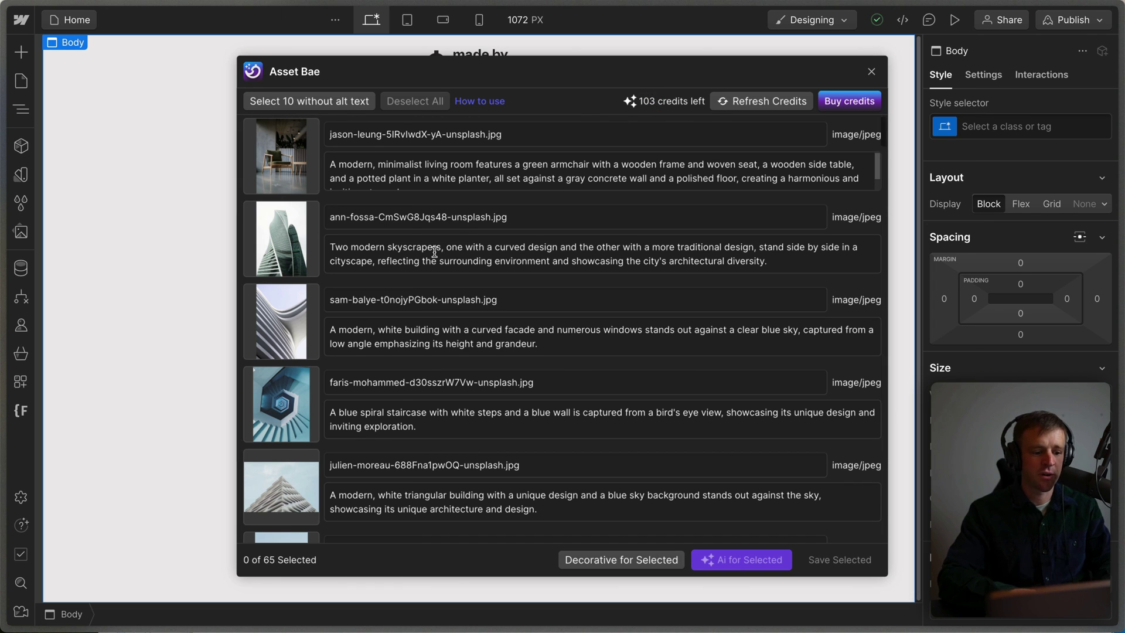
{"action": "scroll", "coordinate": [280, 375], "scroll_direction": "down", "scroll_amount": 20}
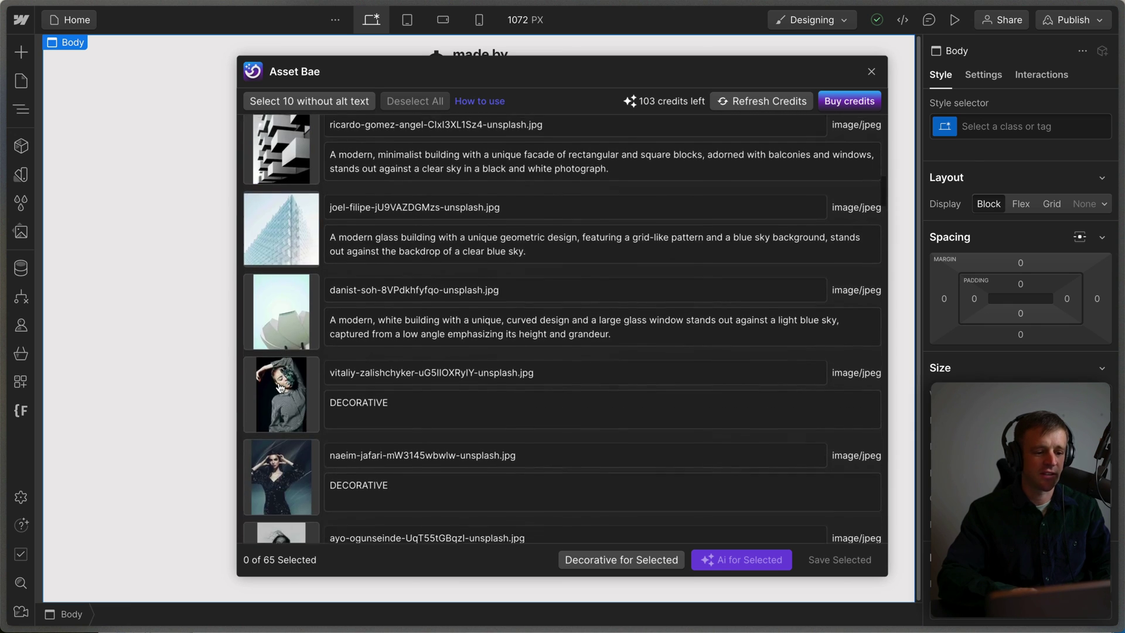
{"action": "scroll", "coordinate": [280, 388], "scroll_direction": "down", "scroll_amount": 10}
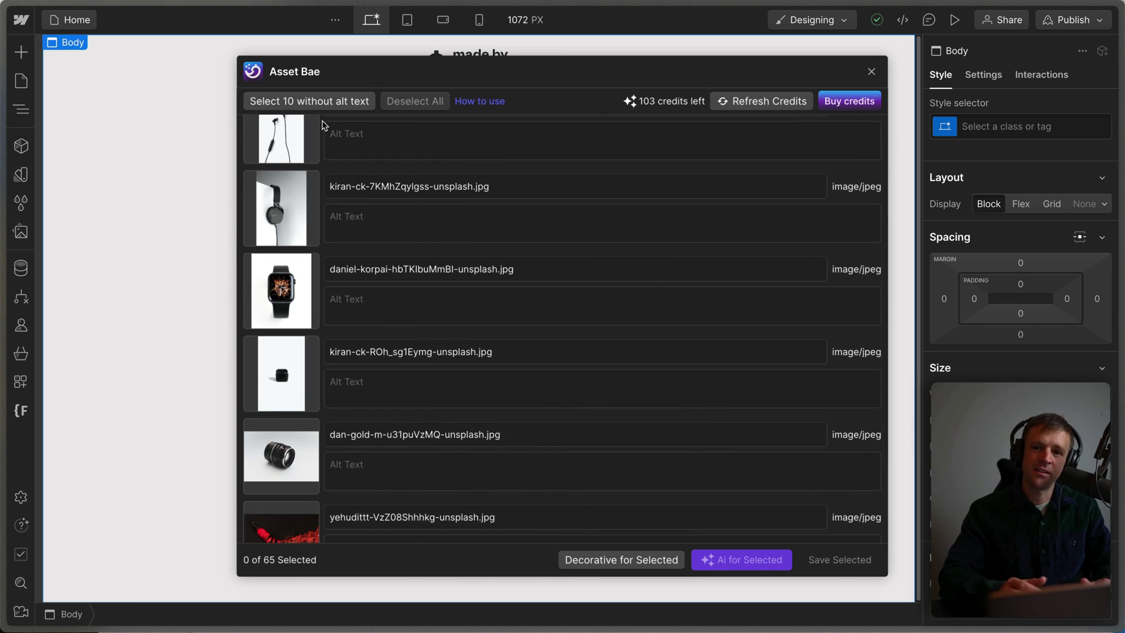